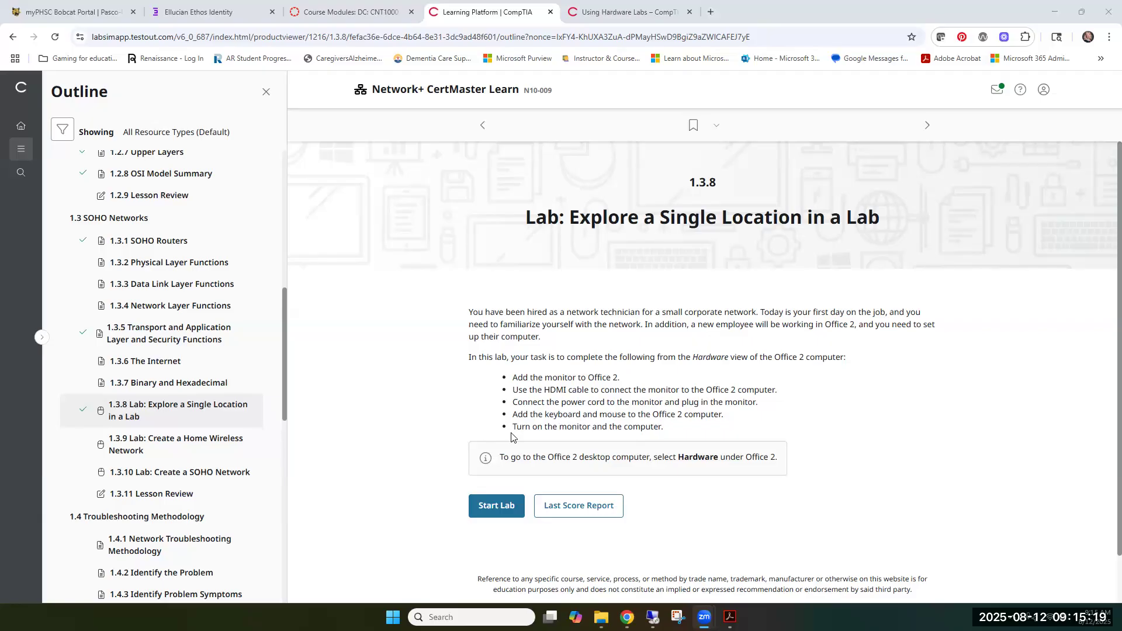
Start lab 1.3.8, submit it for scoring without doing any tasks, and review the report's explanation
{"action": "left_click", "coordinate": [496, 507]}
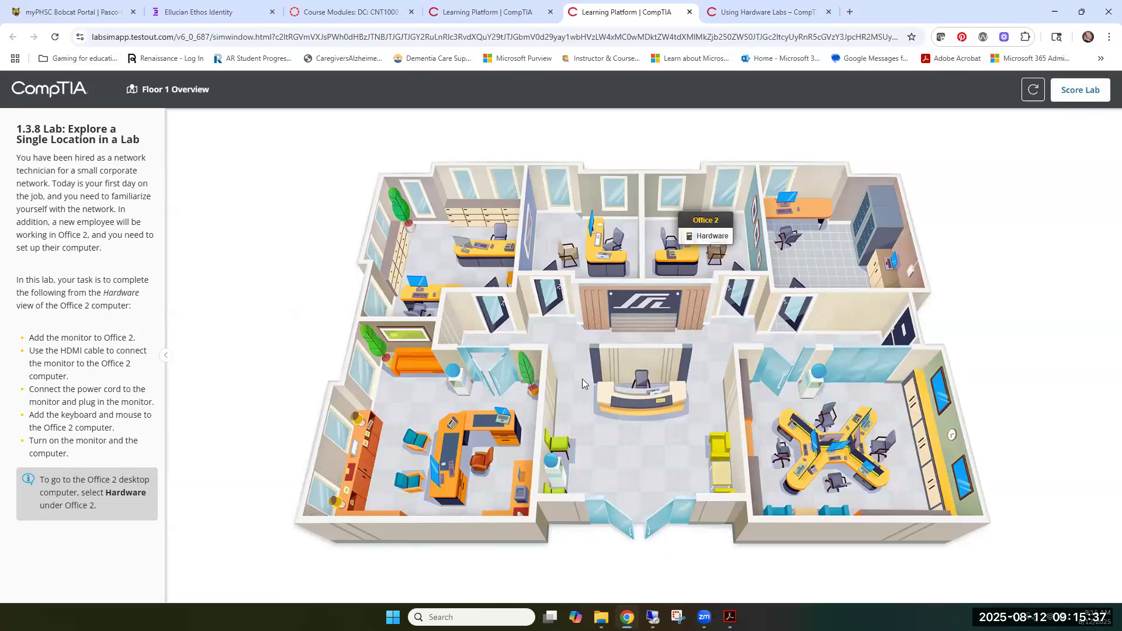
{"action": "left_click", "coordinate": [1071, 92]}
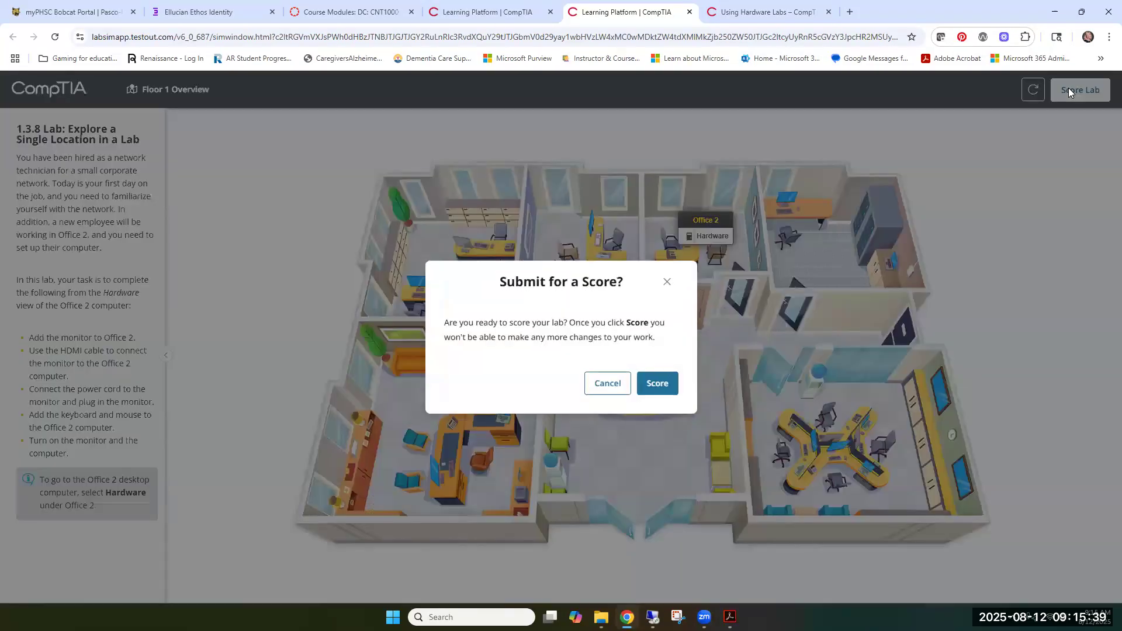
{"action": "left_click", "coordinate": [660, 385]}
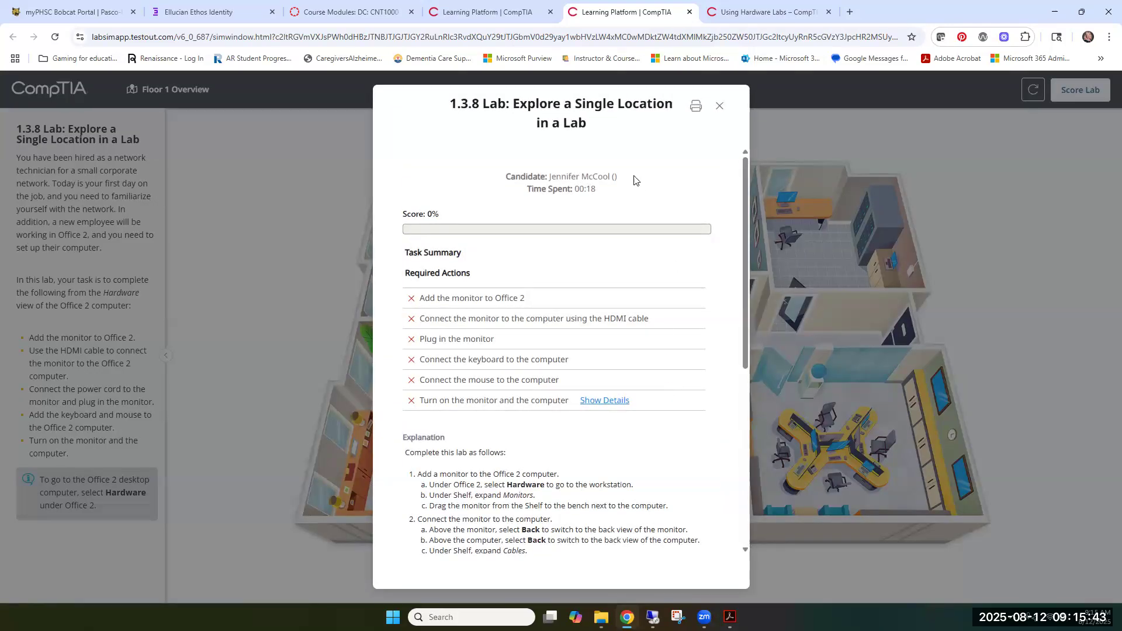
{"action": "scroll", "coordinate": [590, 397], "scroll_direction": "down", "scroll_amount": 3}
{"action": "scroll", "coordinate": [590, 397], "scroll_direction": "down", "scroll_amount": 2}
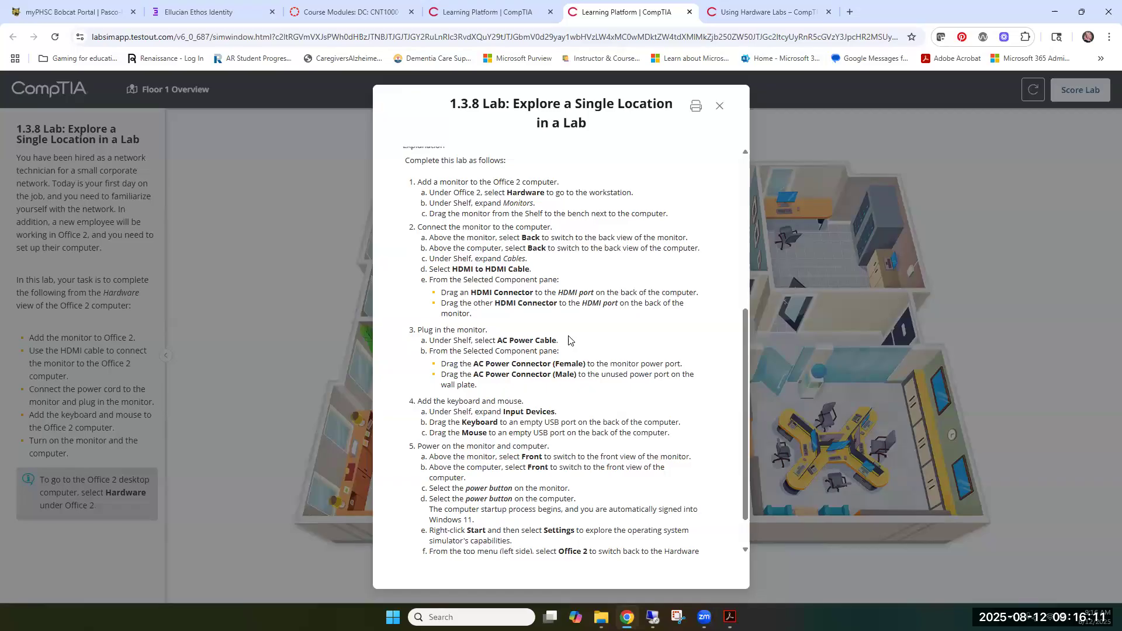
Save the lab's score report as a PDF named Learning Platform _ CompTIA in Downloads, replacing the existing file
{"action": "left_click", "coordinate": [695, 109]}
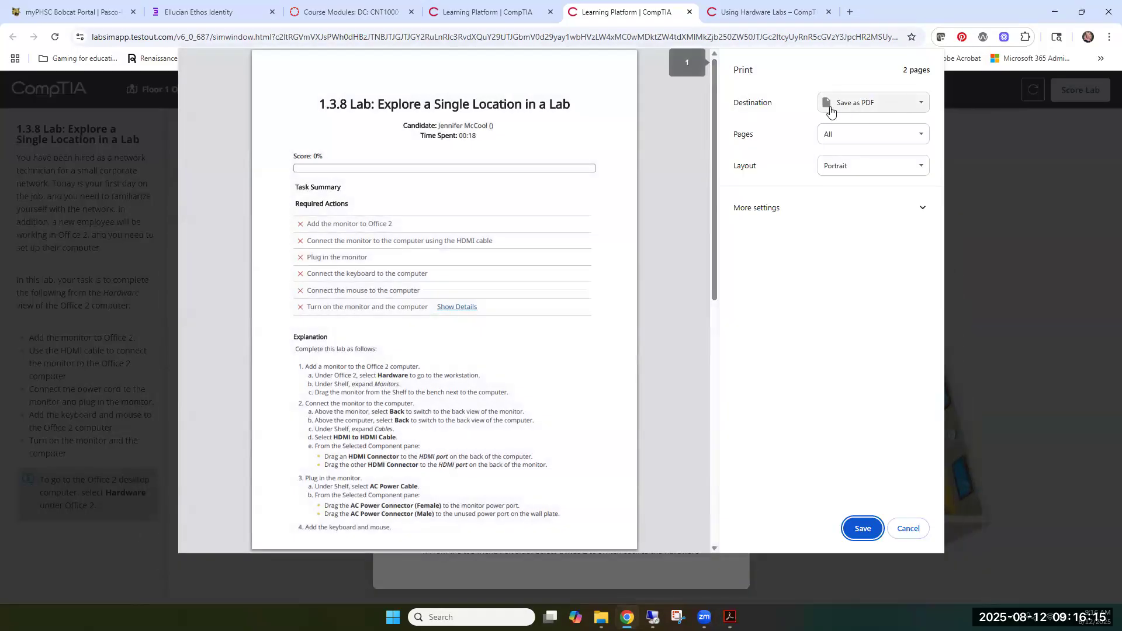
{"action": "left_click", "coordinate": [927, 107]}
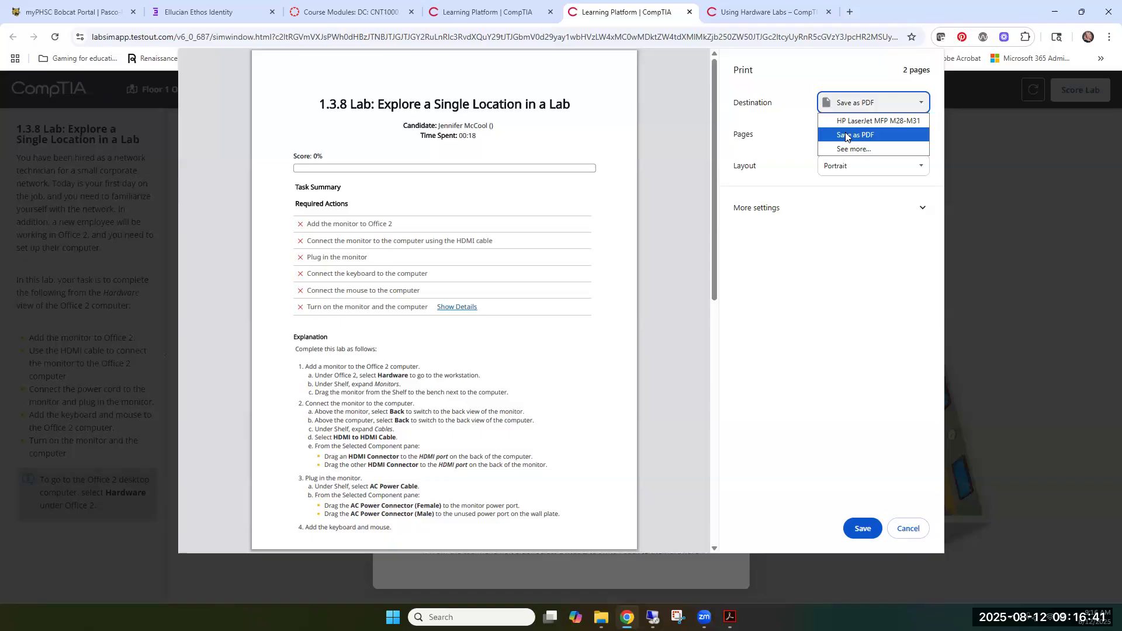
{"action": "left_click", "coordinate": [846, 136]}
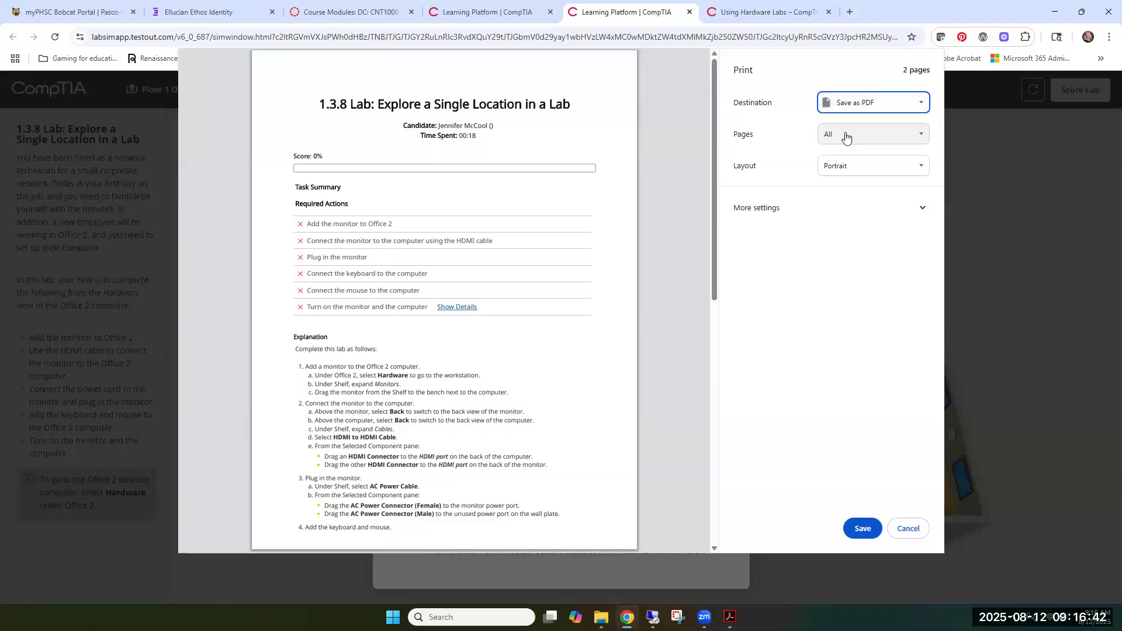
{"action": "left_click", "coordinate": [859, 528]}
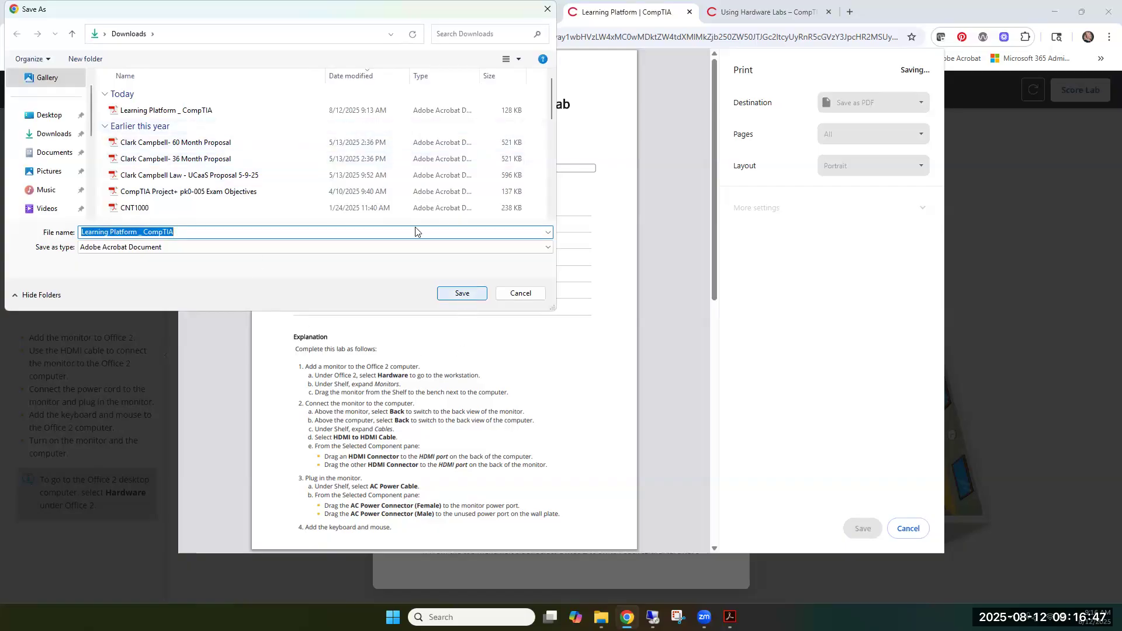
{"action": "left_click", "coordinate": [460, 293]}
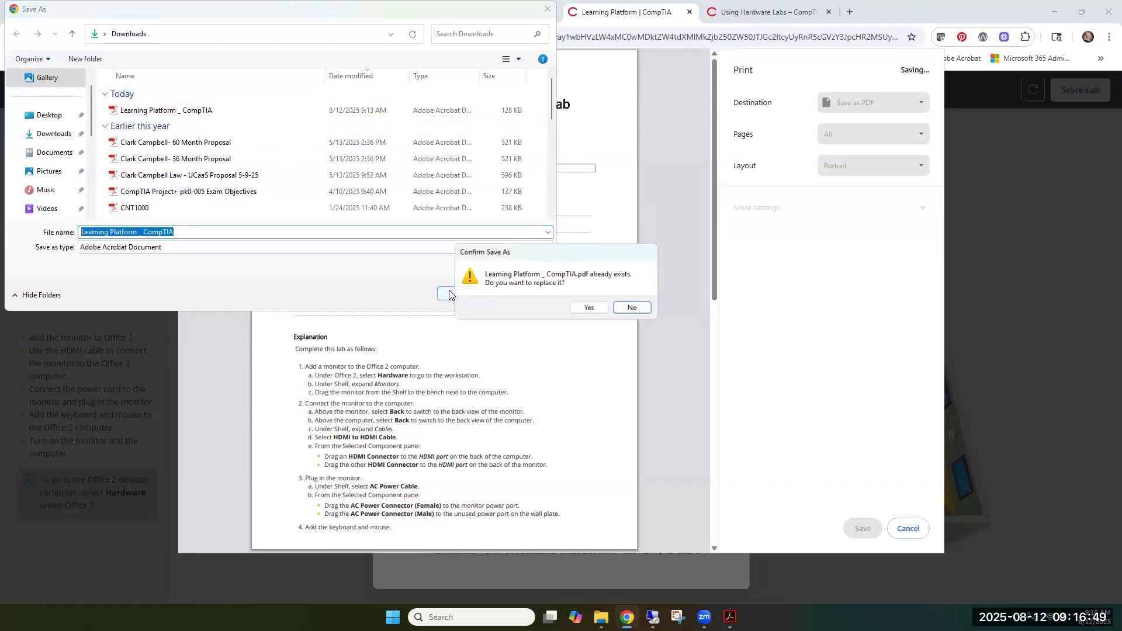
{"action": "left_click", "coordinate": [584, 310]}
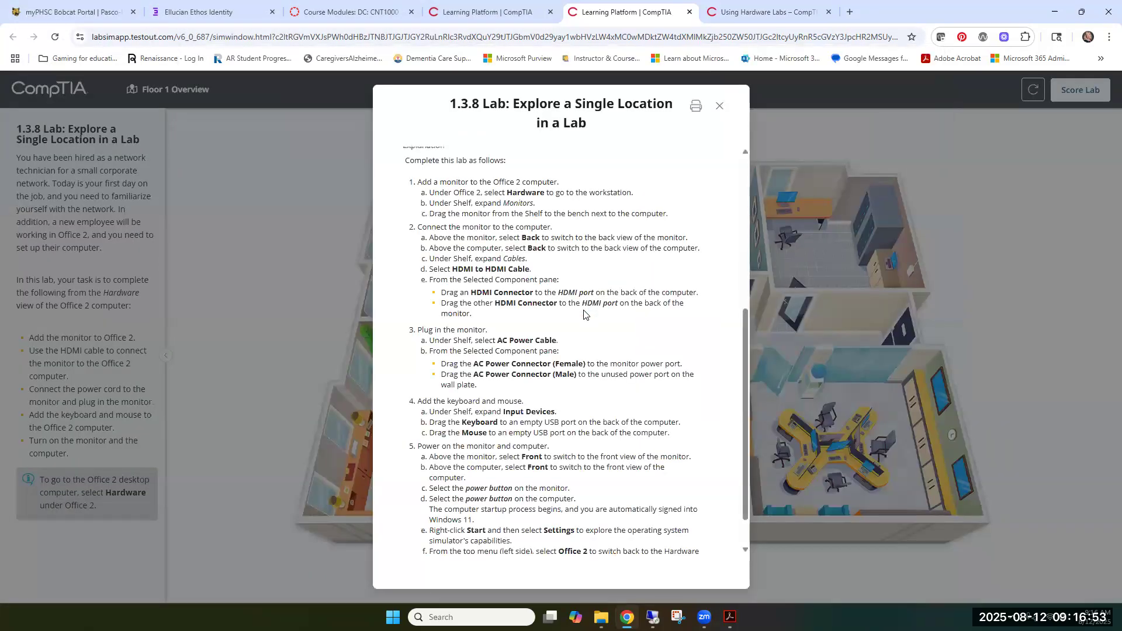
Close the scored lab, review its last score report from the lab's start page, and close that report
{"action": "left_click", "coordinate": [720, 106]}
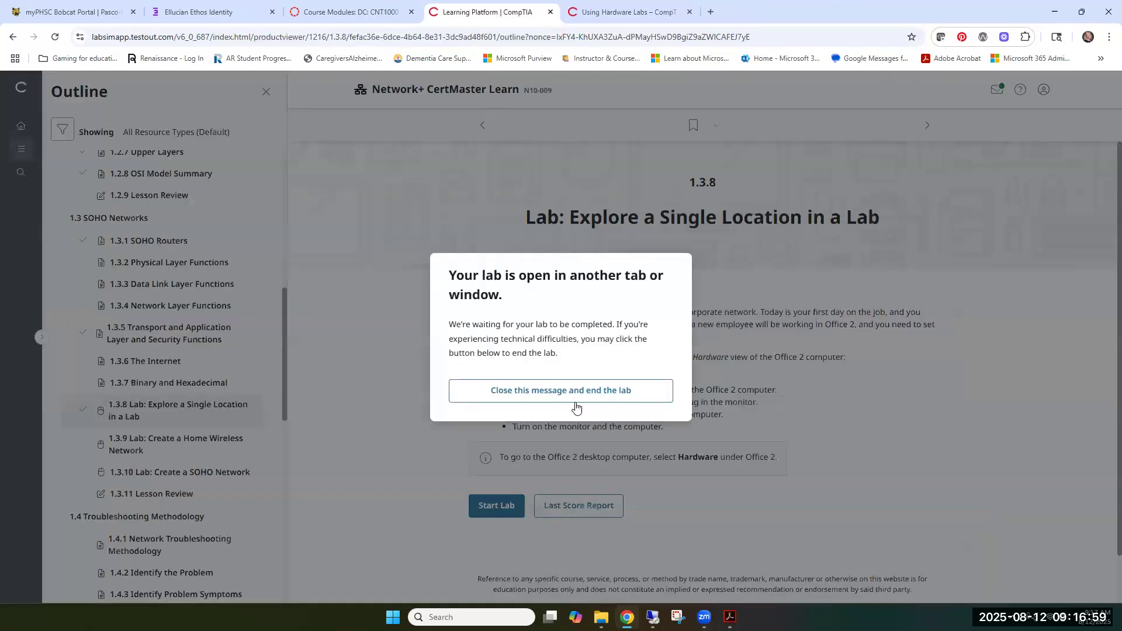
{"action": "left_click", "coordinate": [575, 409]}
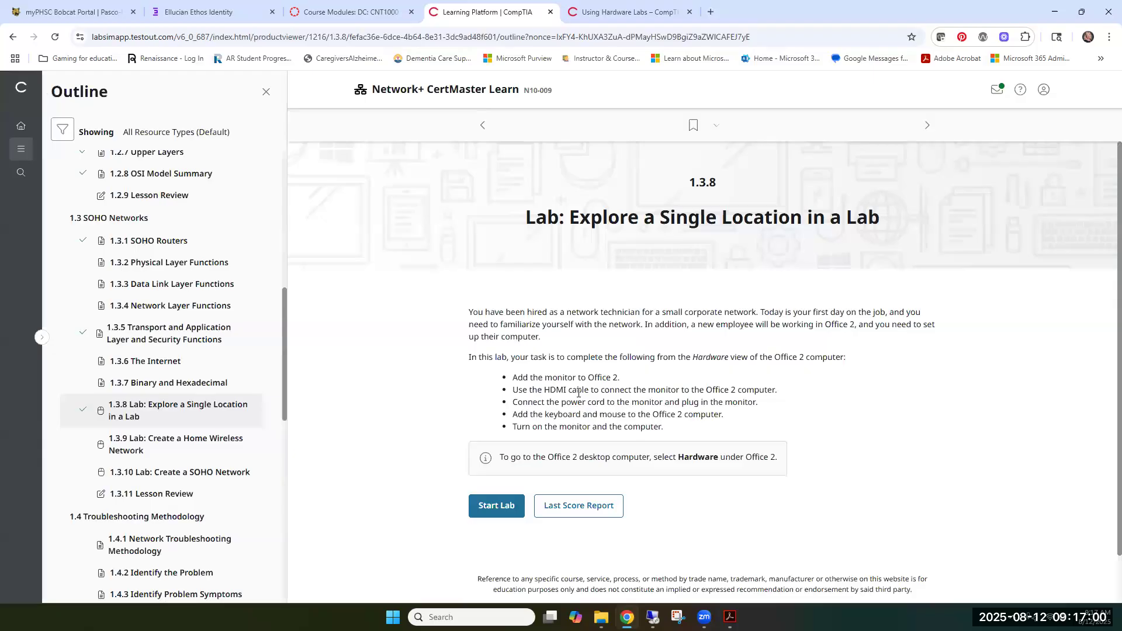
{"action": "left_click", "coordinate": [570, 512]}
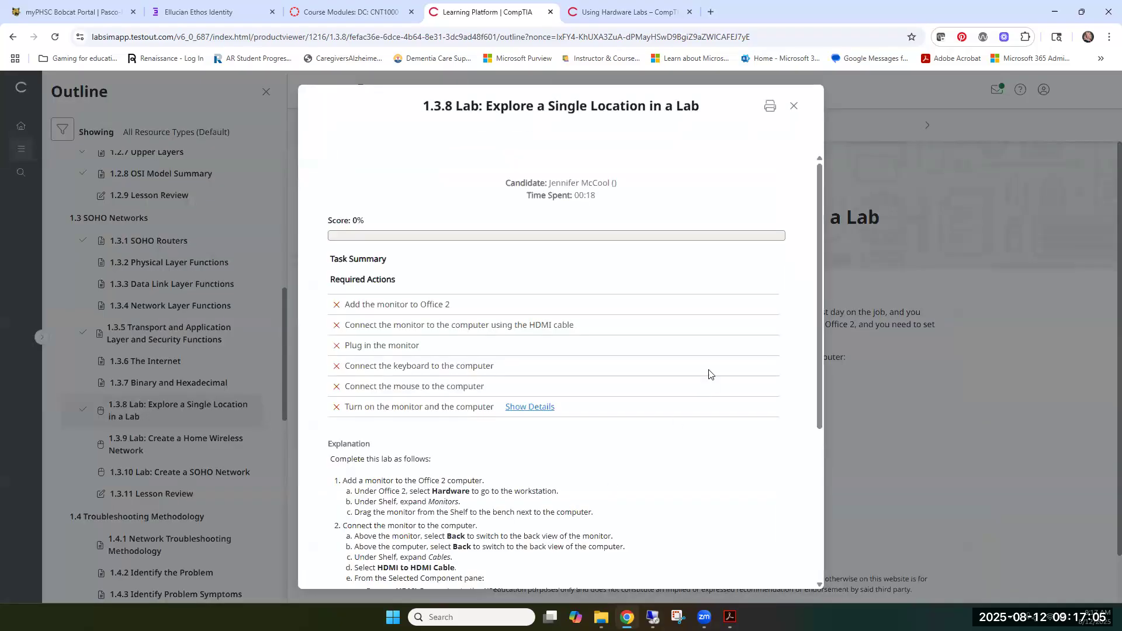
{"action": "scroll", "coordinate": [722, 336], "scroll_direction": "down", "scroll_amount": 5}
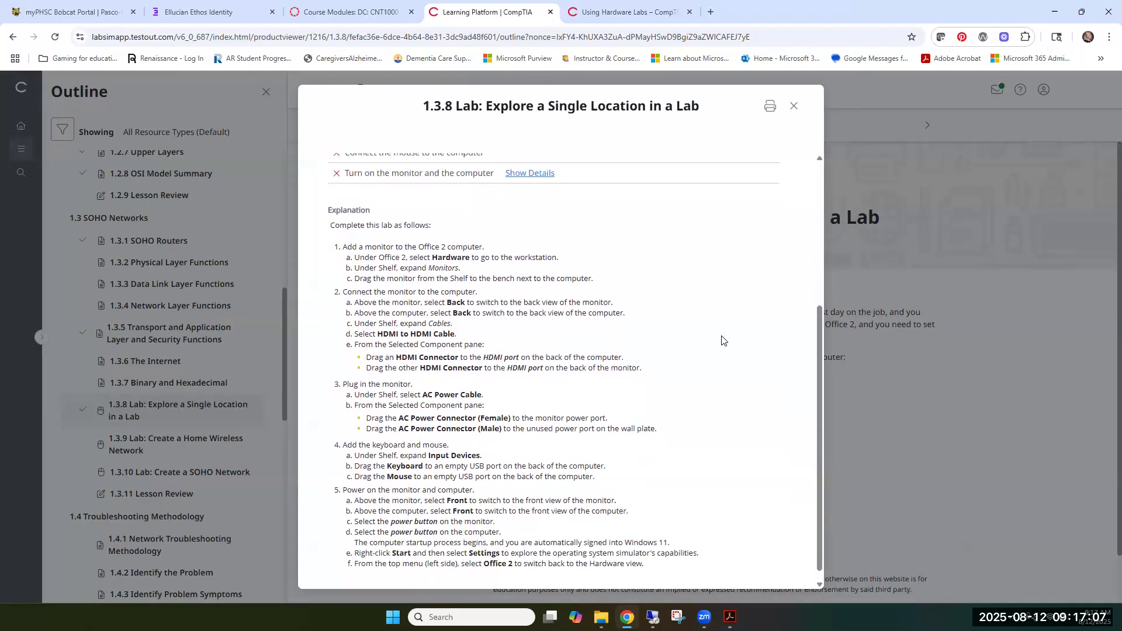
{"action": "scroll", "coordinate": [760, 169], "scroll_direction": "up", "scroll_amount": 5}
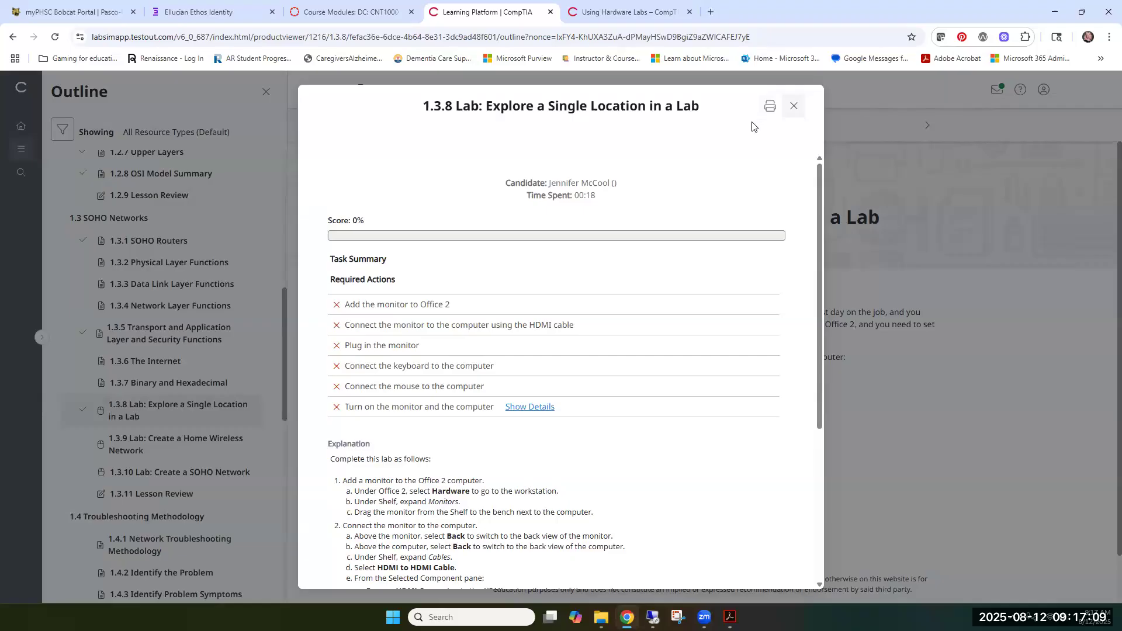
{"action": "left_click", "coordinate": [797, 107]}
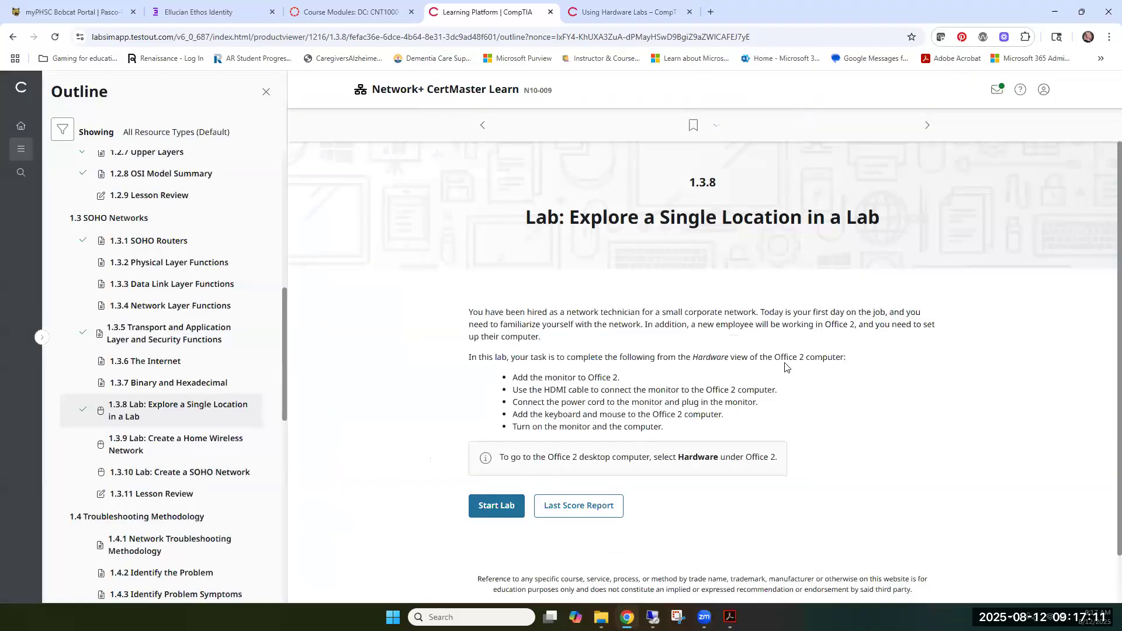
Open the Learning Platform _ CompTIA PDF from Downloads in Adobe Acrobat, read through the lab instructions, and minimize the windows
{"action": "left_click", "coordinate": [601, 617]}
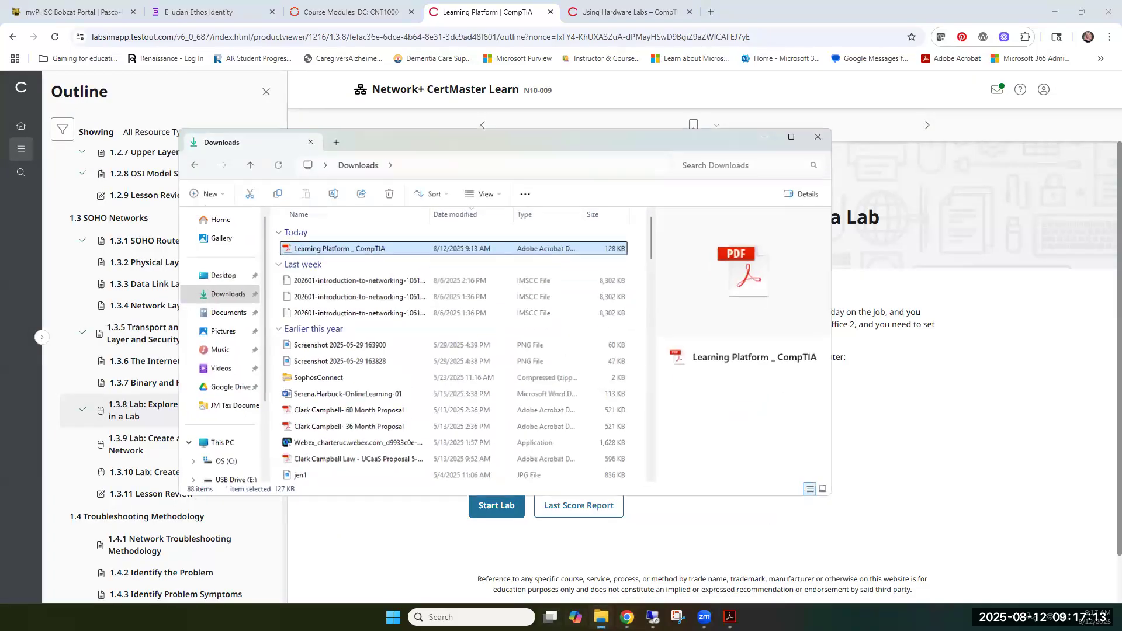
{"action": "double_click", "coordinate": [354, 246]}
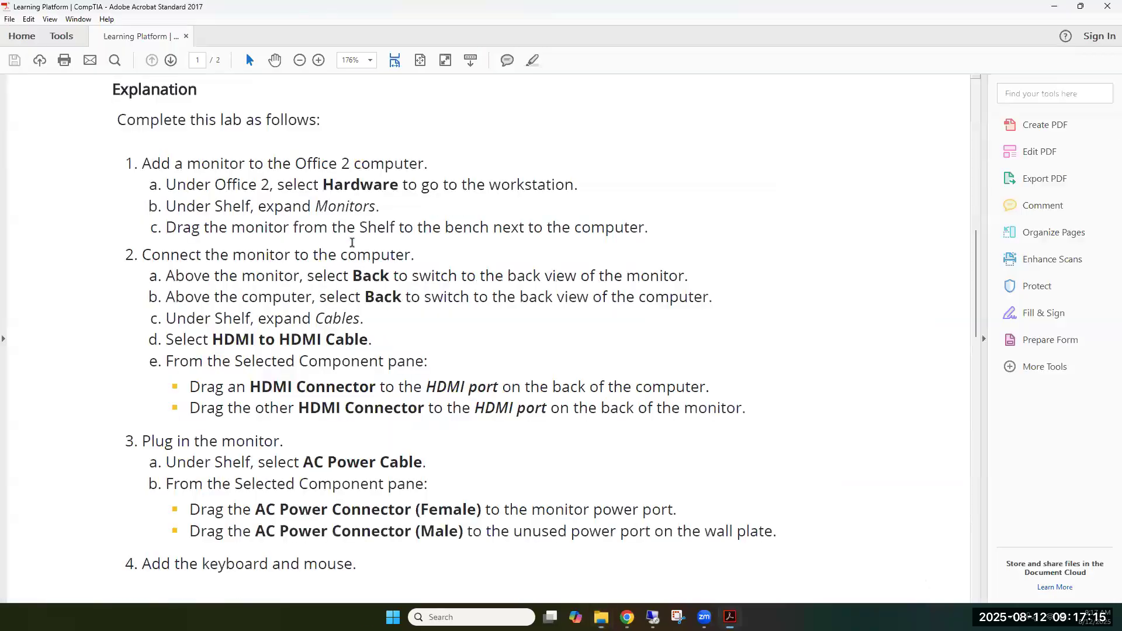
{"action": "scroll", "coordinate": [426, 394], "scroll_direction": "down", "scroll_amount": 3}
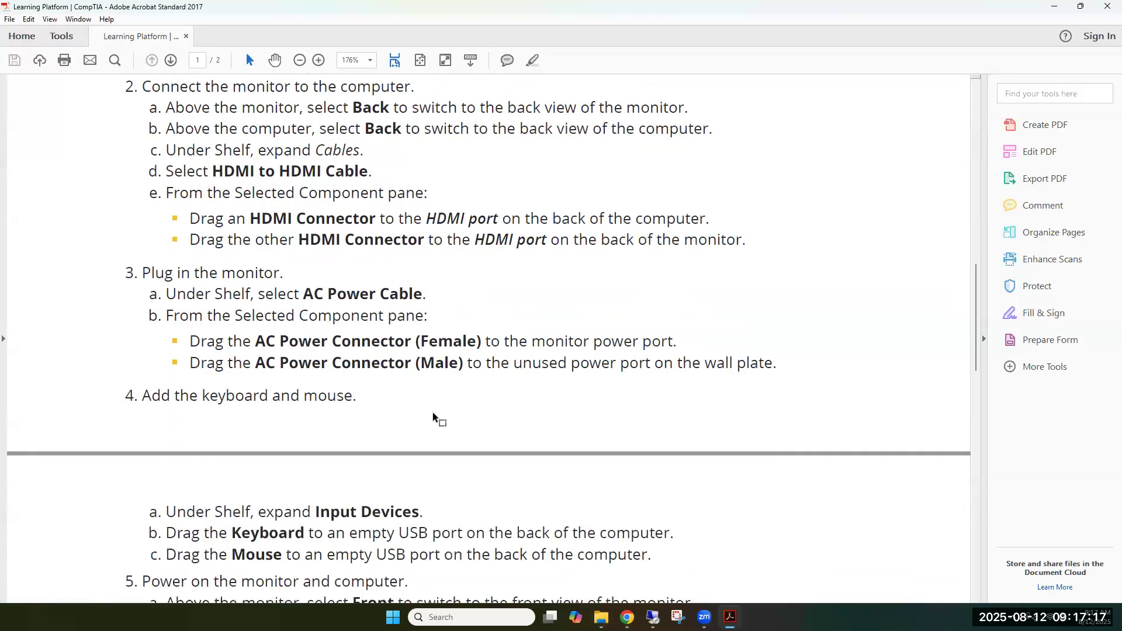
{"action": "scroll", "coordinate": [436, 415], "scroll_direction": "up", "scroll_amount": 3}
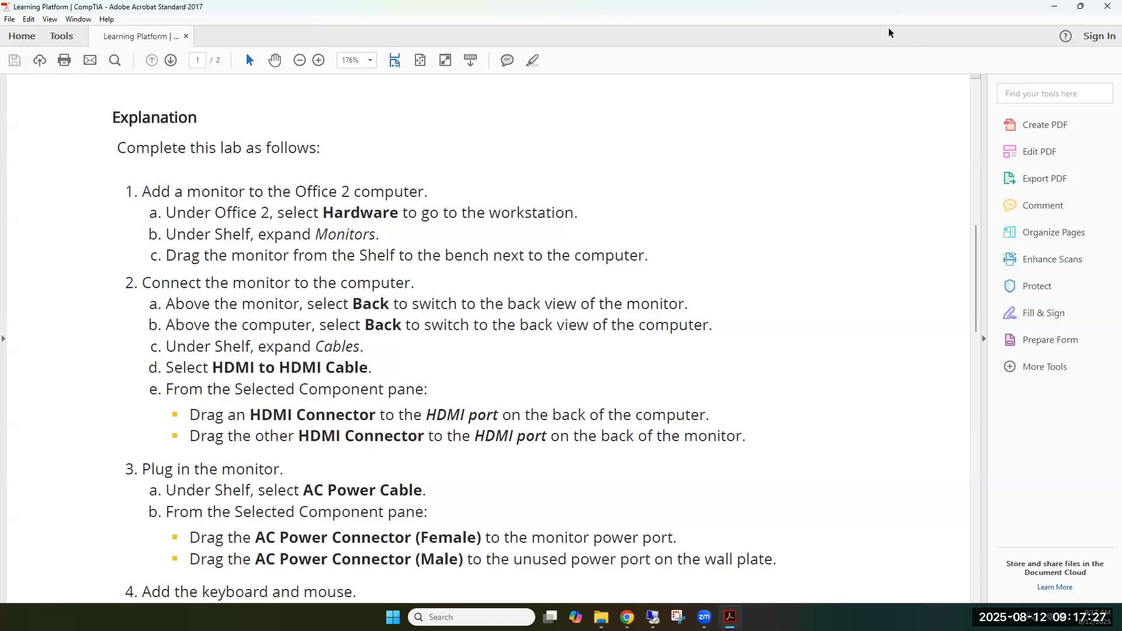
{"action": "left_click", "coordinate": [1054, 10]}
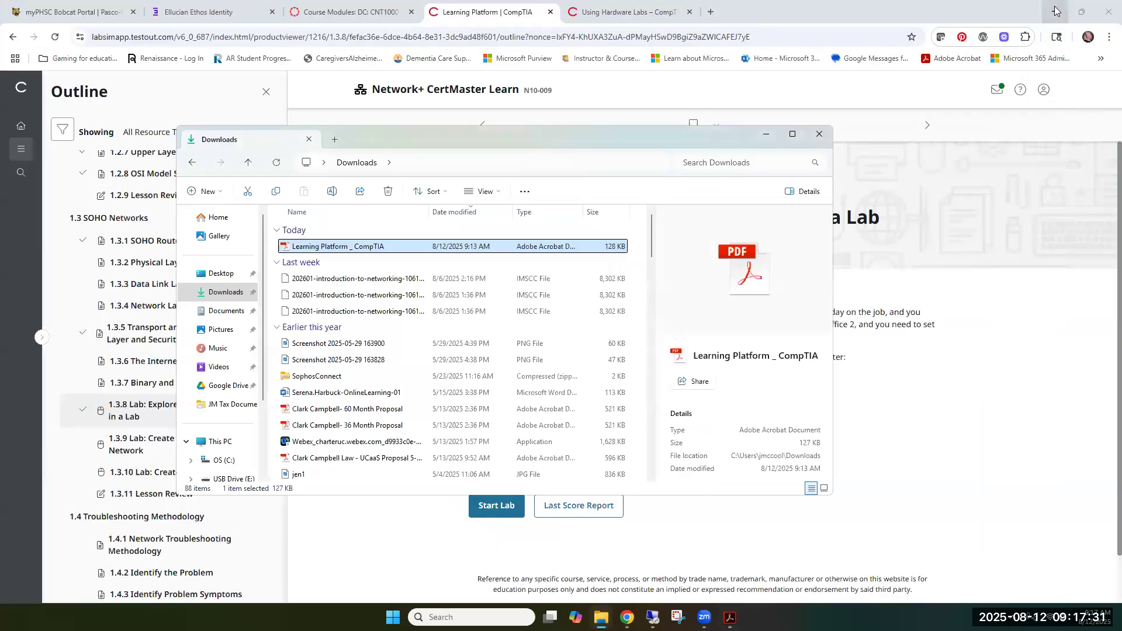
{"action": "left_click", "coordinate": [766, 134]}
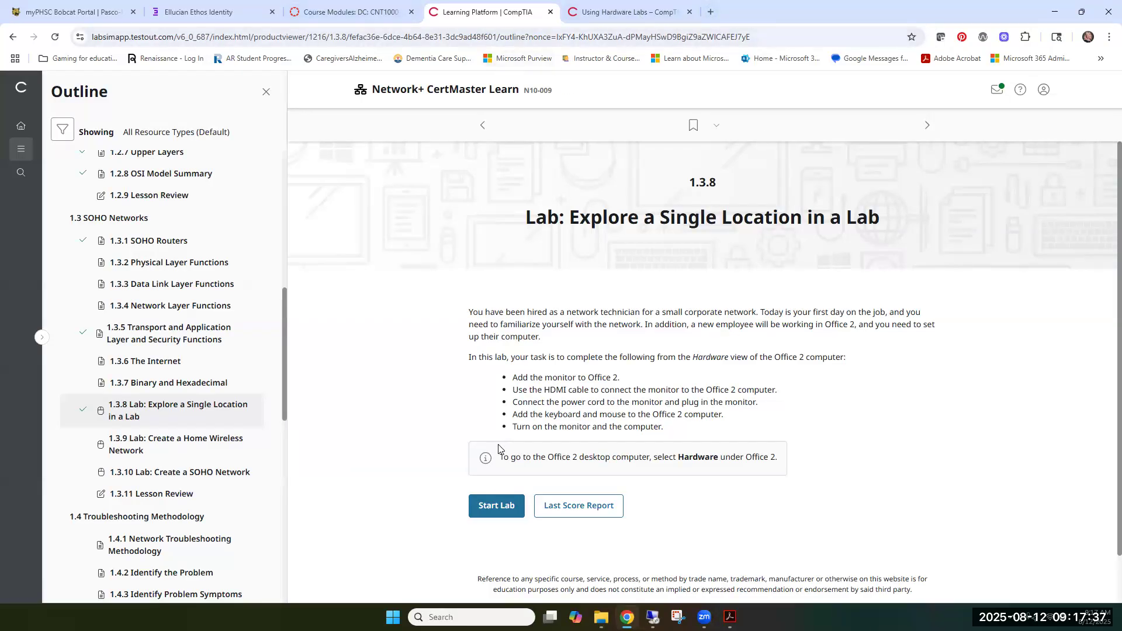
Start lab 1.3.8 again, consult the PDF instructions, and open the Hardware view of Office 2
{"action": "left_click", "coordinate": [490, 513]}
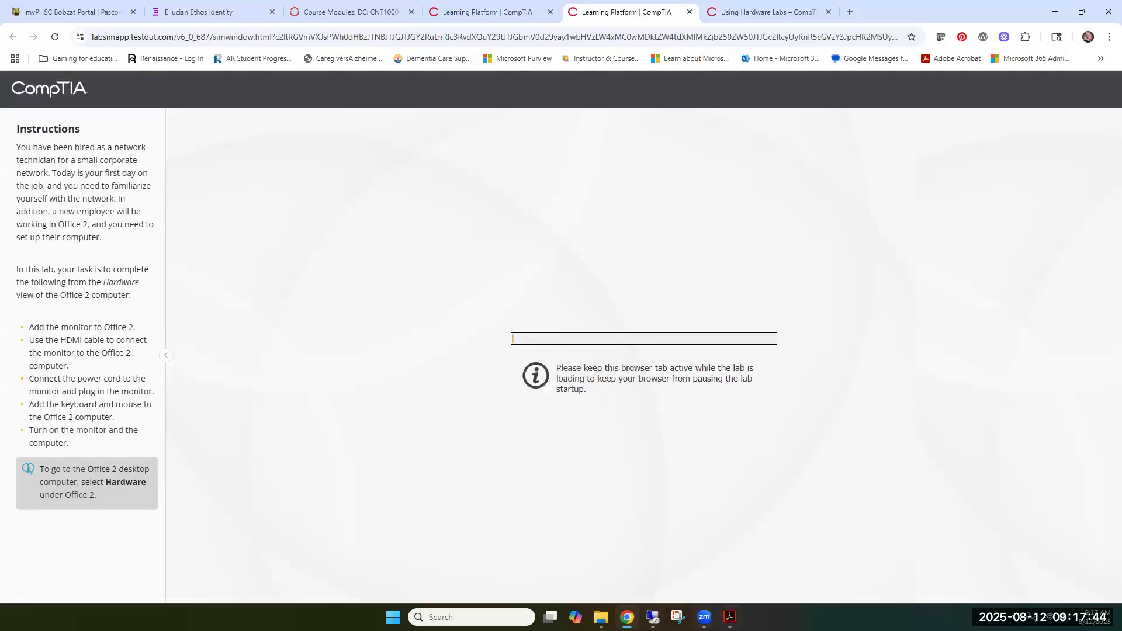
{"action": "mouse_move", "coordinate": [731, 616]}
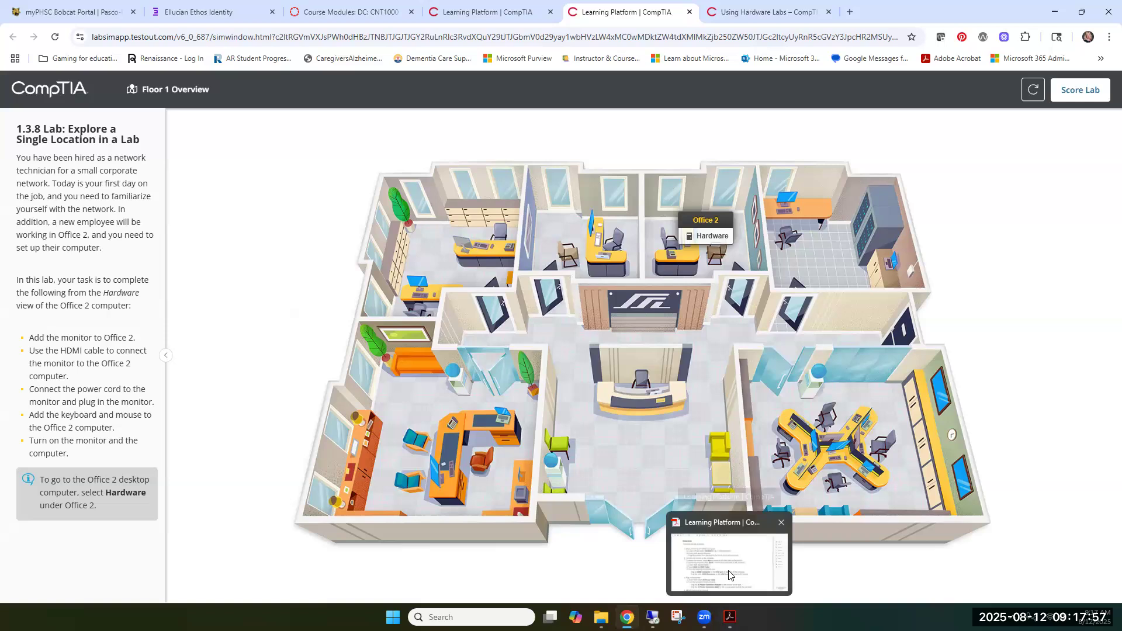
{"action": "left_click", "coordinate": [729, 575]}
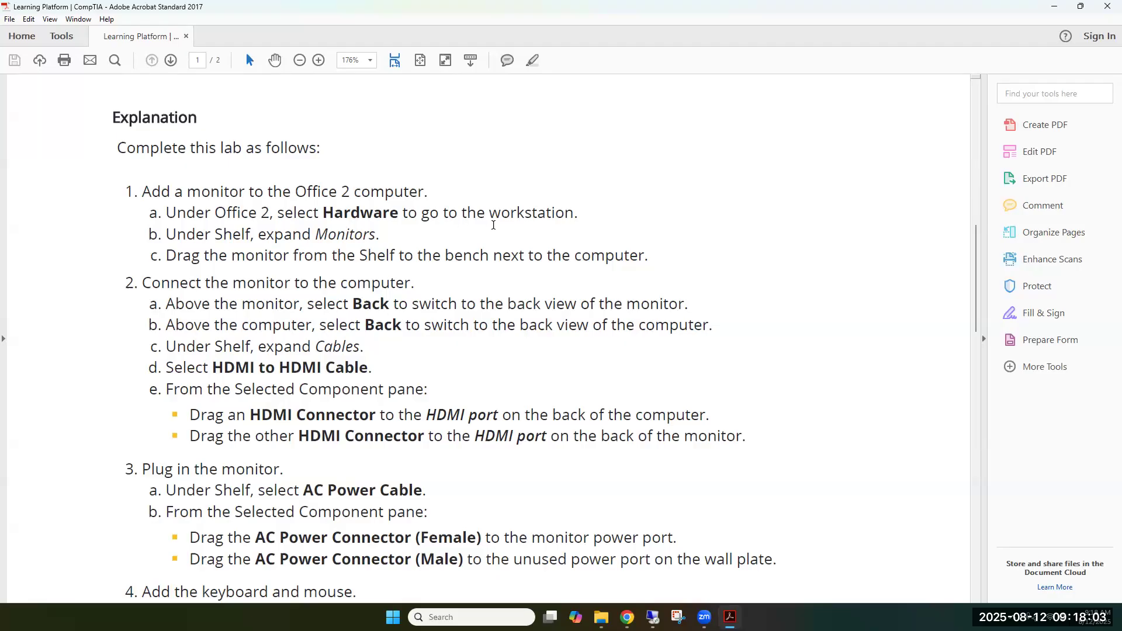
{"action": "left_click", "coordinate": [1052, 8]}
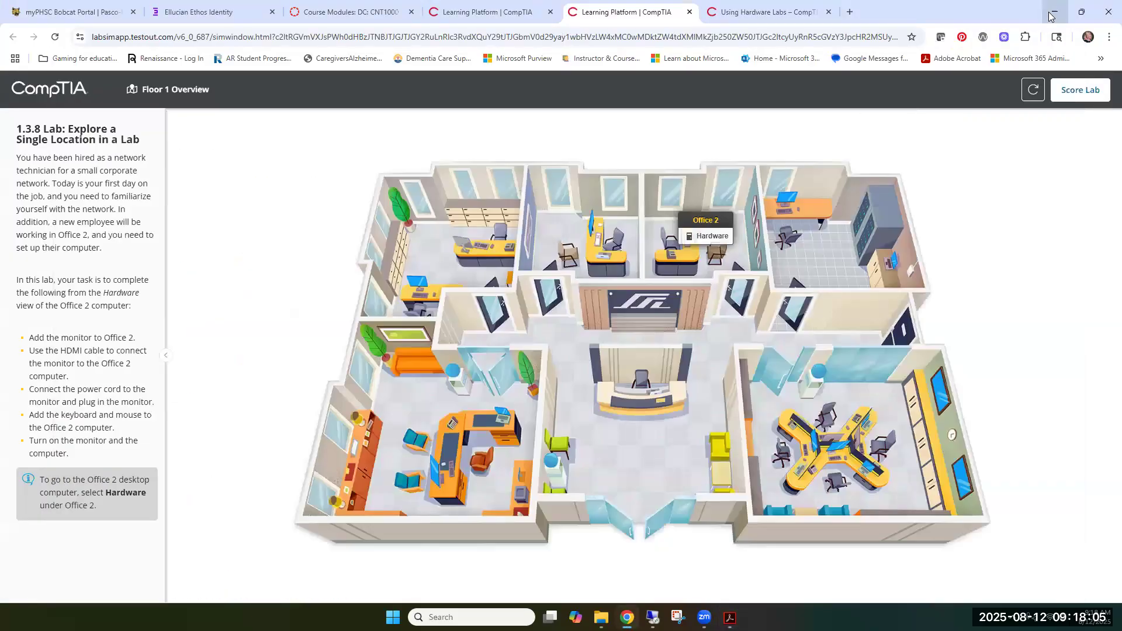
{"action": "left_click", "coordinate": [707, 238]}
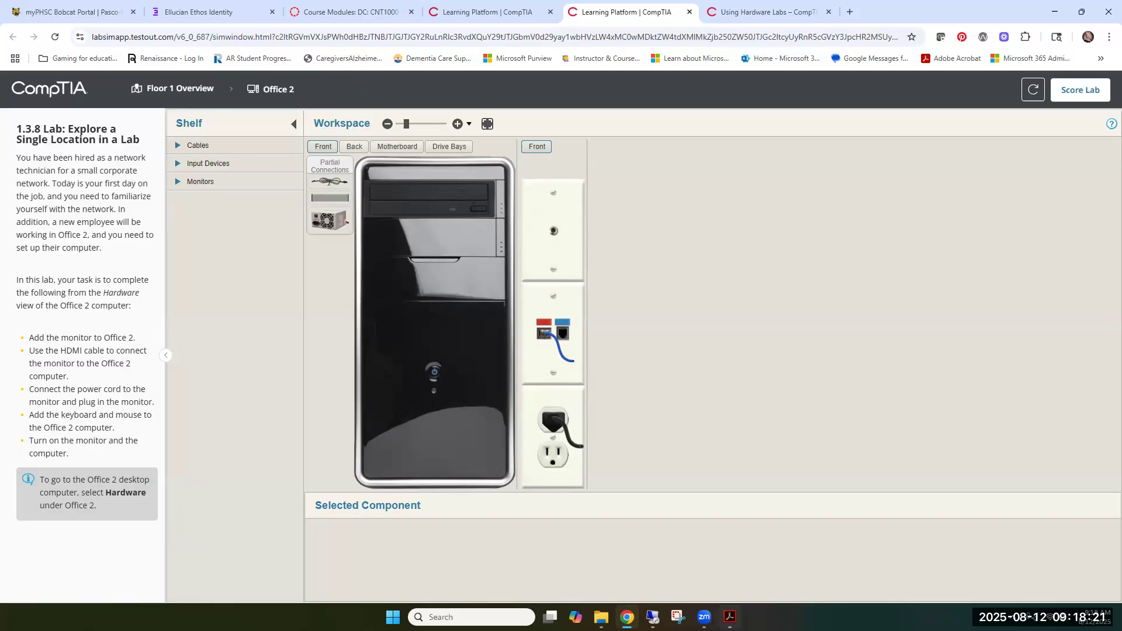
Collapse the lab's task description and add the monitor from the shelf to the workspace beside the computer, following the PDF instructions
{"action": "left_click", "coordinate": [730, 618]}
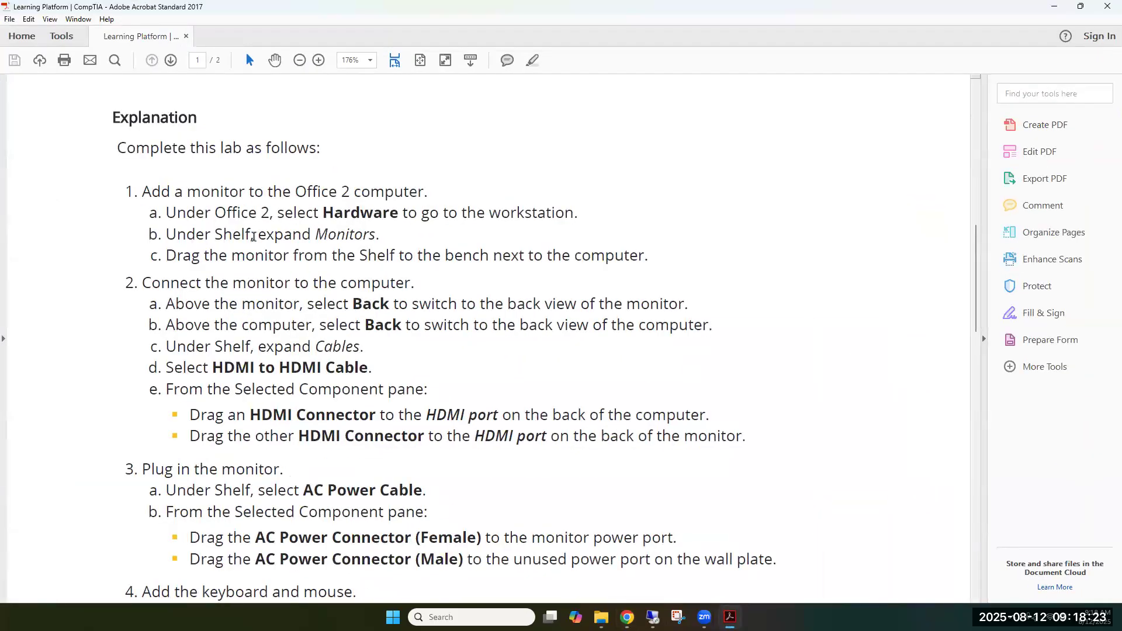
{"action": "left_click", "coordinate": [1055, 7]}
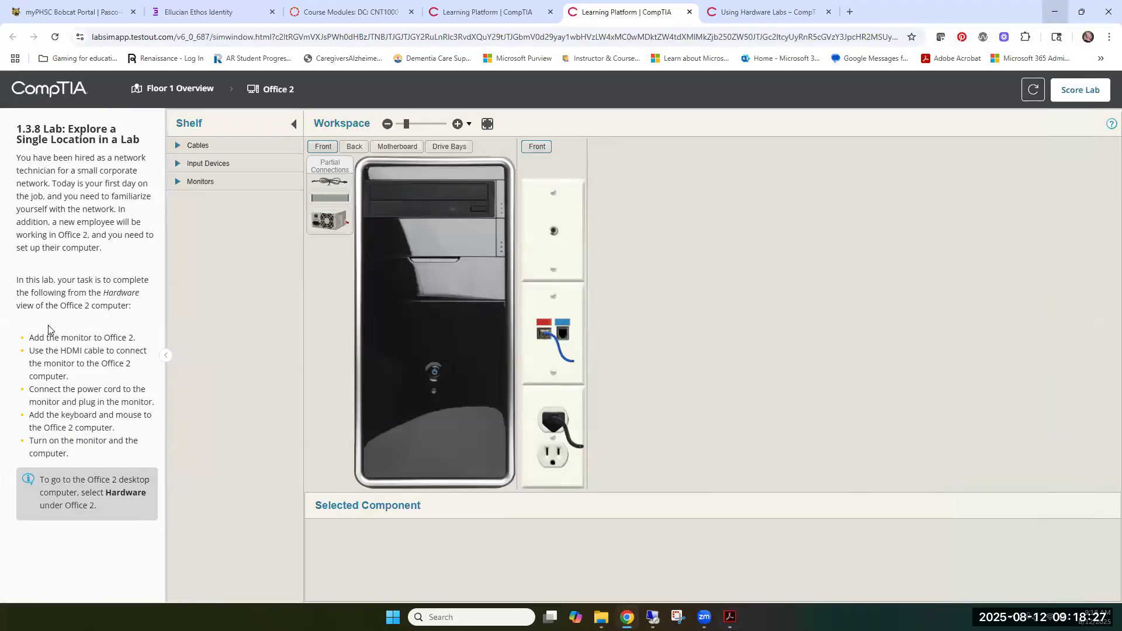
{"action": "left_click", "coordinate": [163, 357]}
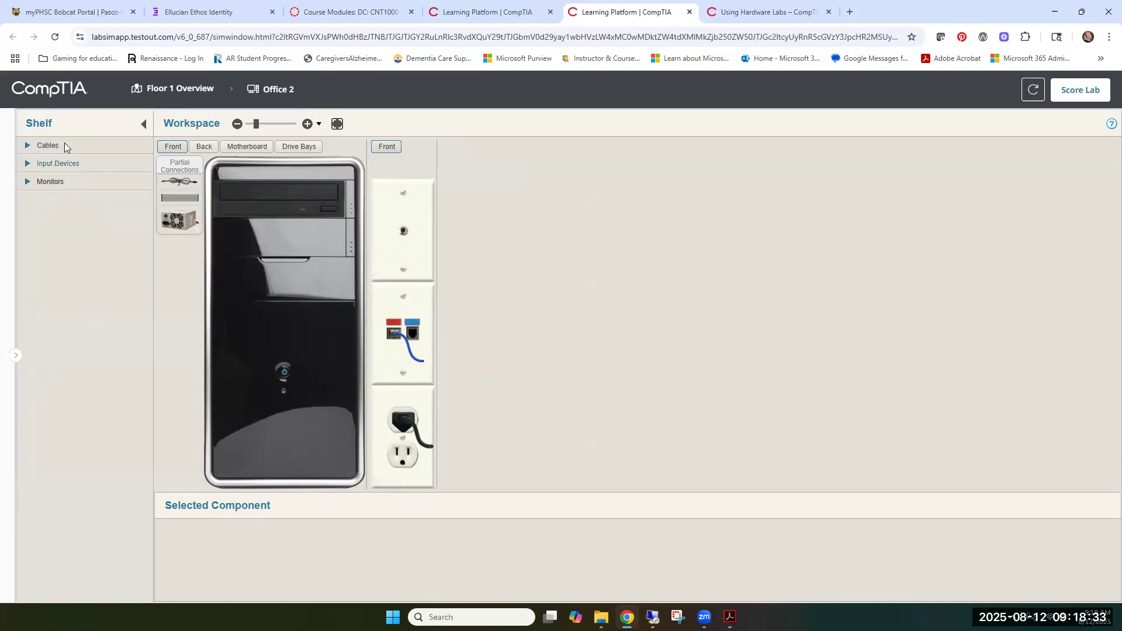
{"action": "left_click", "coordinate": [27, 182]}
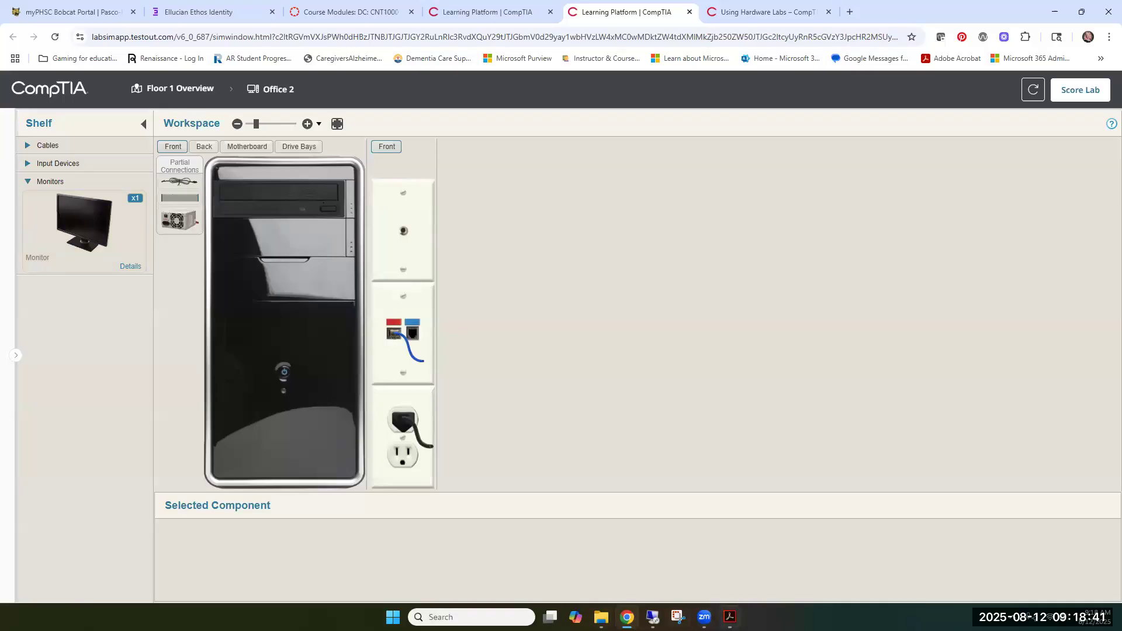
{"action": "key", "text": "alt+Tab"}
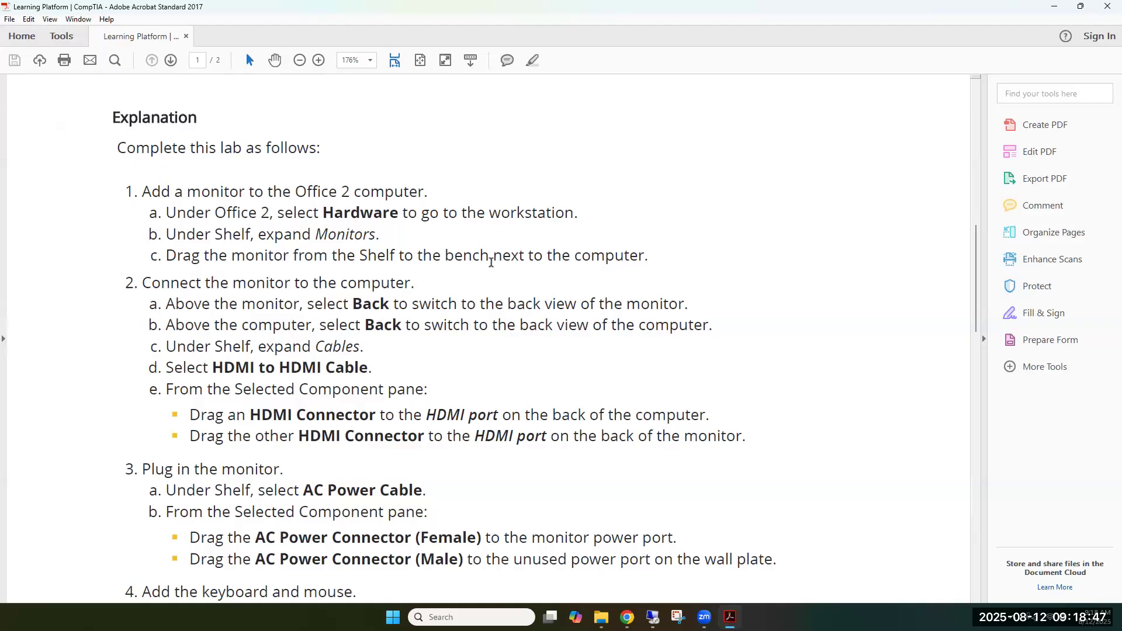
{"action": "left_click", "coordinate": [1051, 8]}
{"action": "left_click_drag", "start_coordinate": [67, 214], "coordinate": [369, 263]}
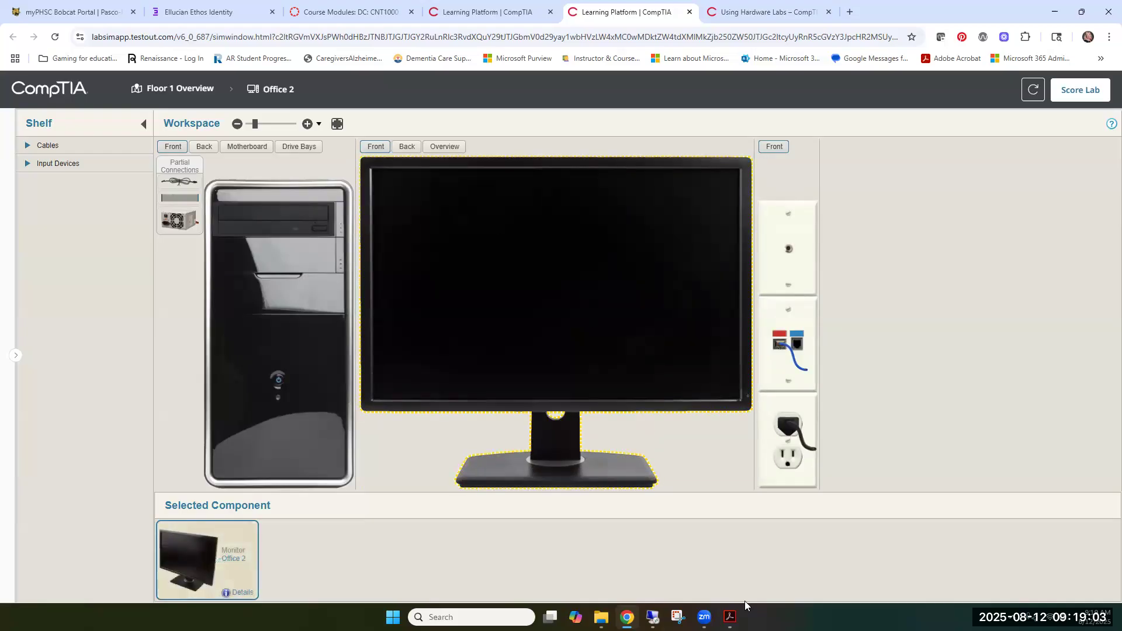
Check the PDF instructions and switch both the monitor and the computer in the workspace to their back views
{"action": "left_click", "coordinate": [730, 617]}
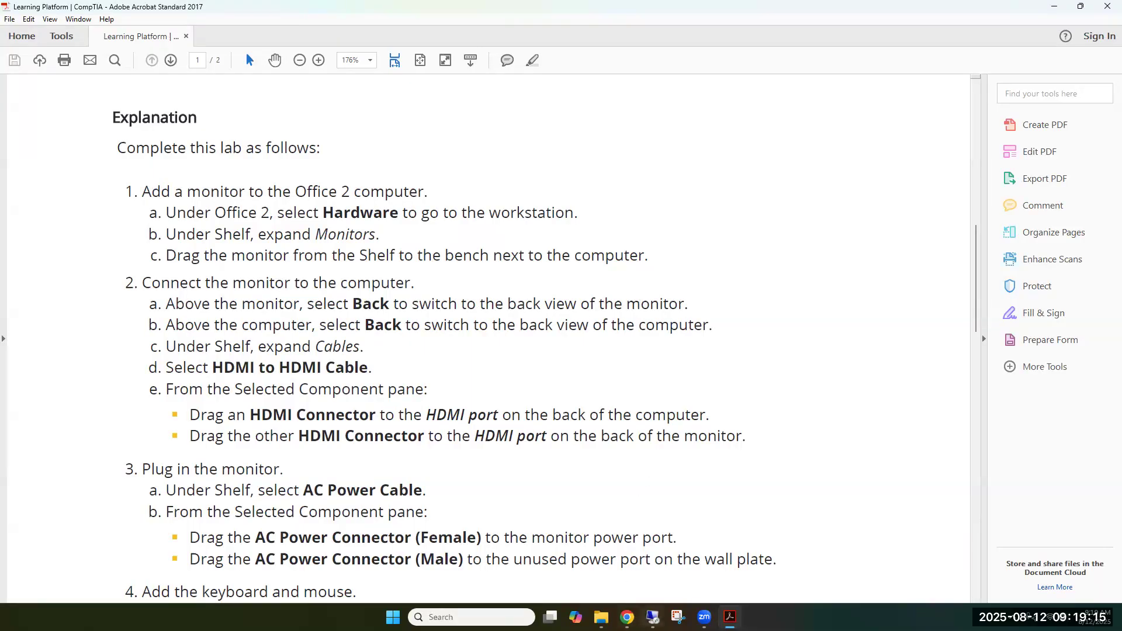
{"action": "left_click", "coordinate": [628, 613]}
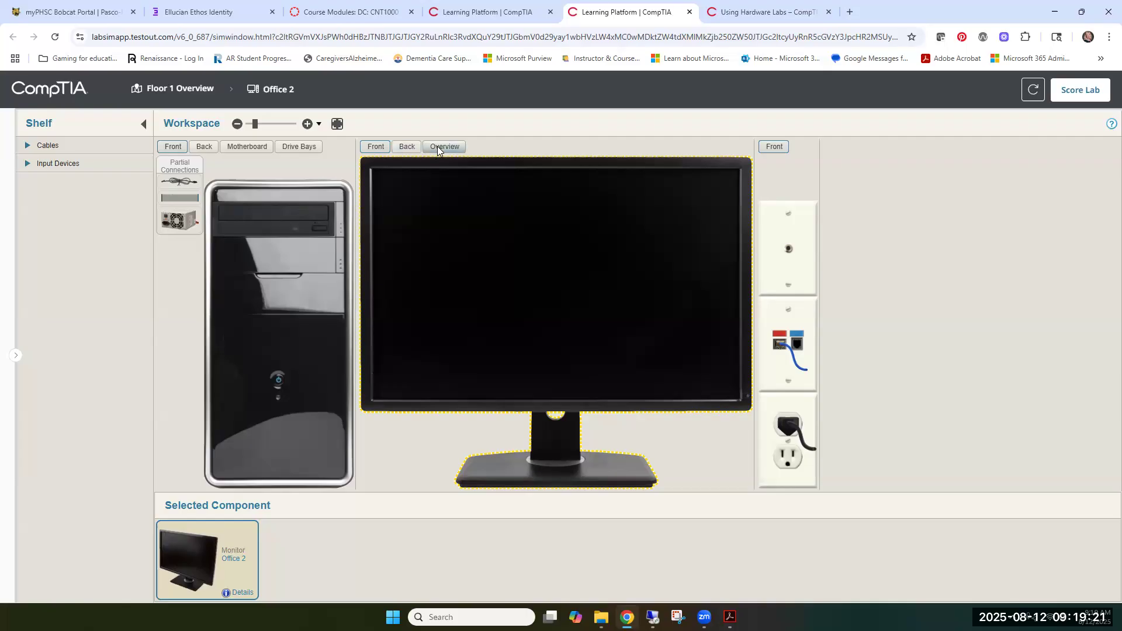
{"action": "left_click", "coordinate": [407, 148]}
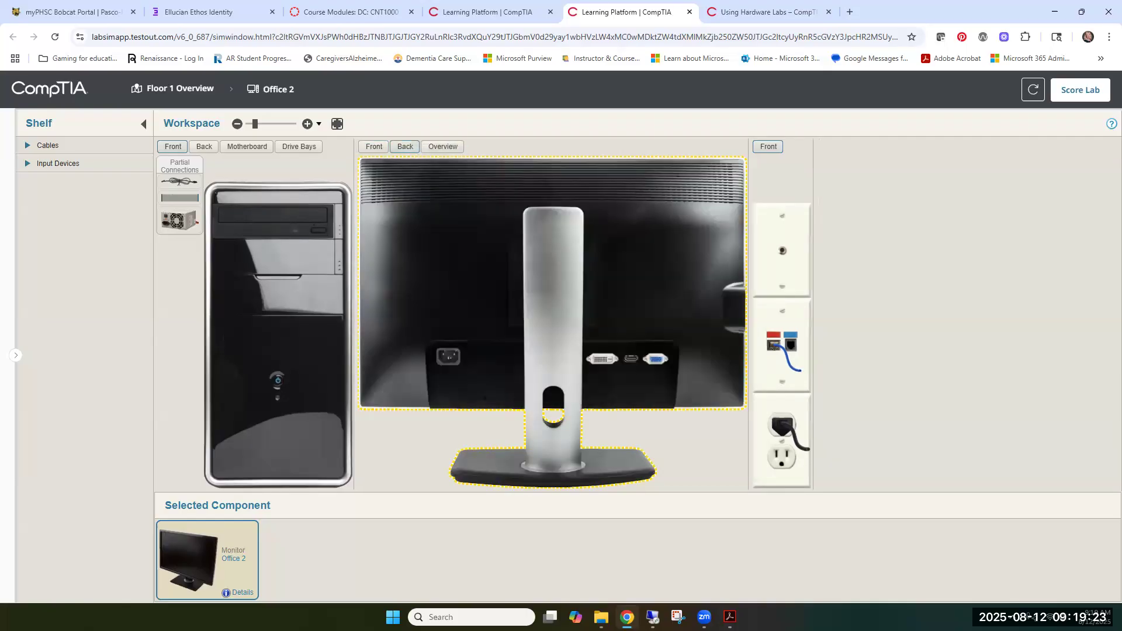
{"action": "left_click", "coordinate": [730, 617]}
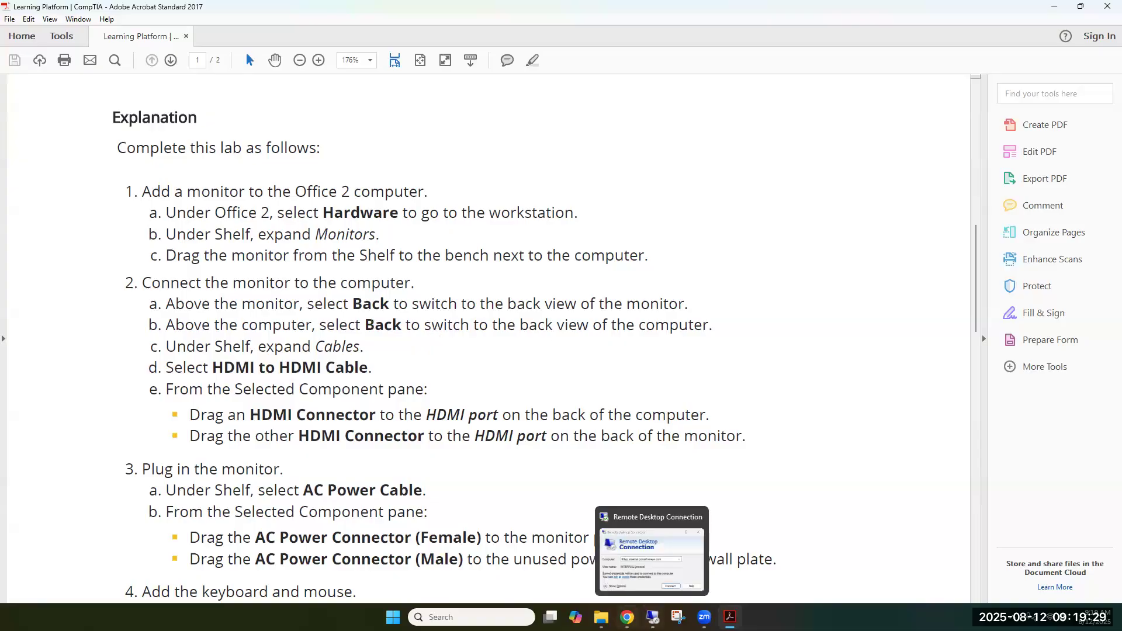
{"action": "left_click", "coordinate": [627, 617]}
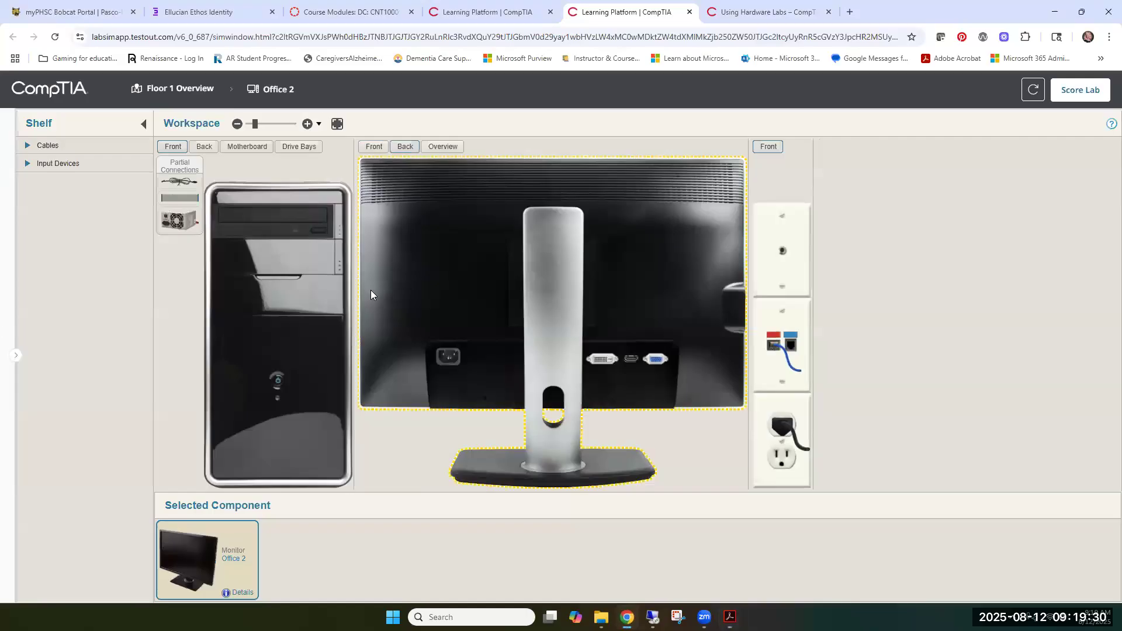
{"action": "left_click", "coordinate": [199, 146]}
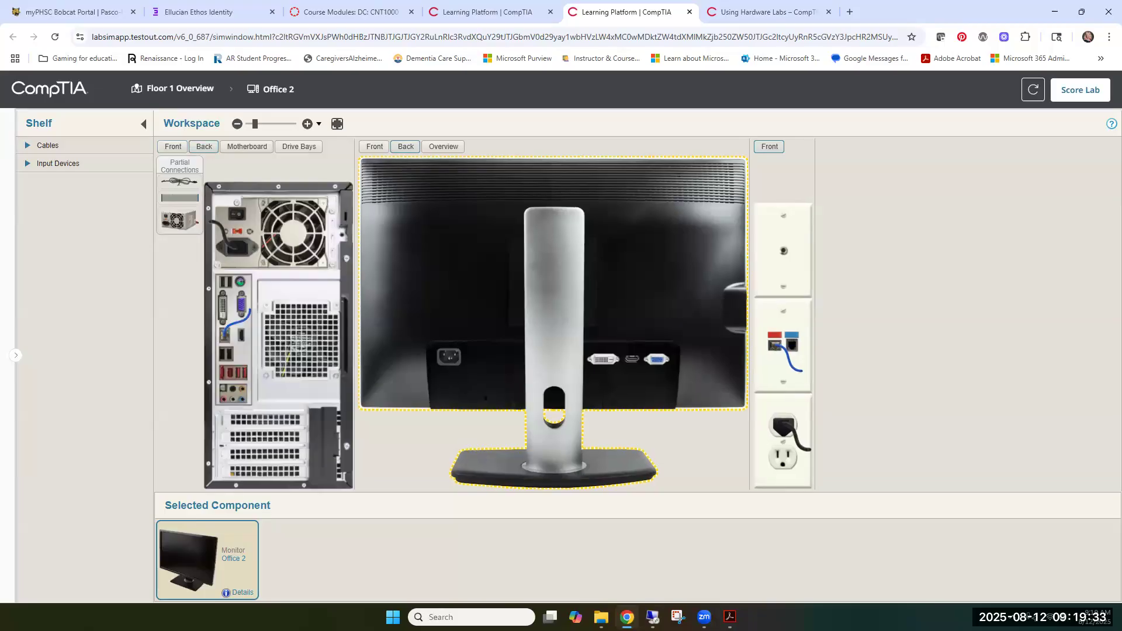
Consult the PDF's cabling instructions, show the shelf's Cables, and select the HDMI to HDMI Cable
{"action": "left_click", "coordinate": [730, 617]}
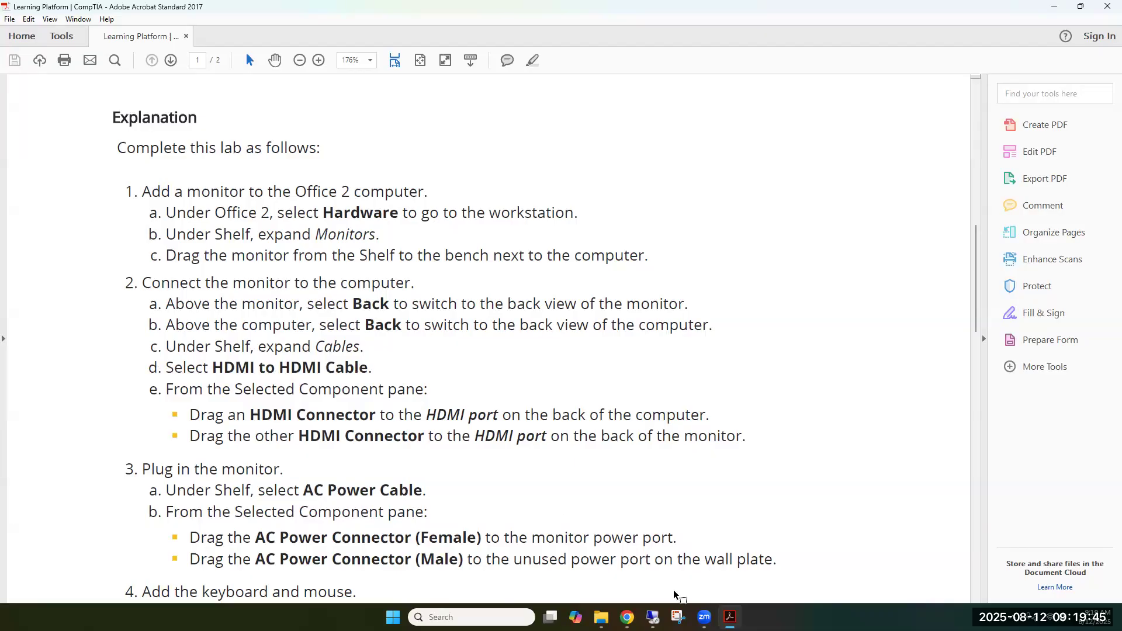
{"action": "mouse_move", "coordinate": [724, 614]}
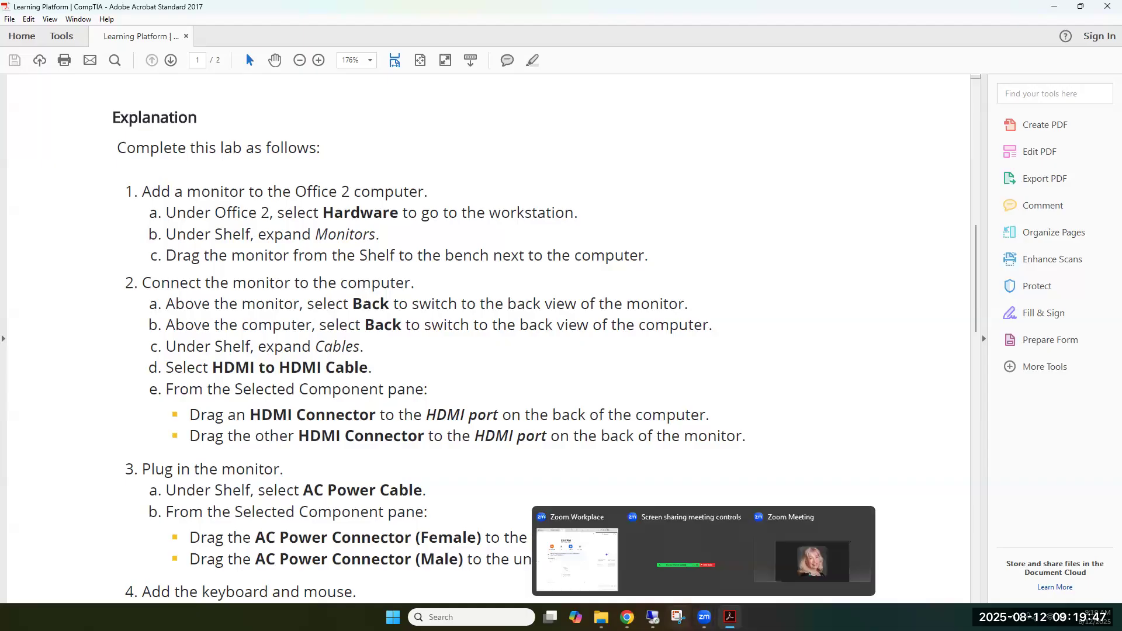
{"action": "mouse_move", "coordinate": [627, 617]}
{"action": "left_click", "coordinate": [626, 558]}
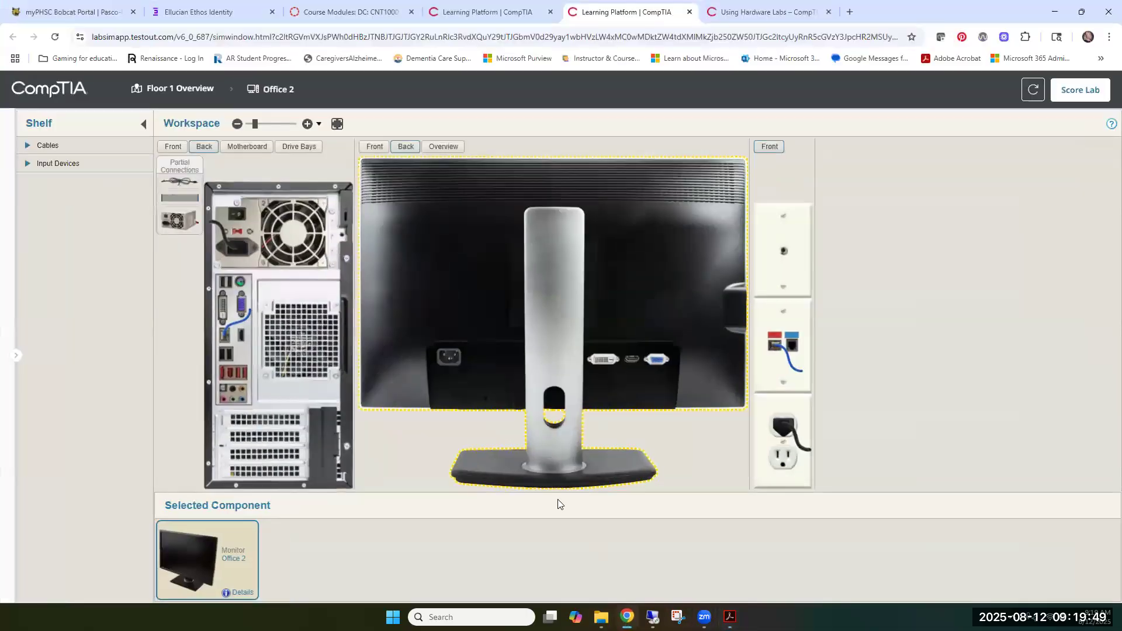
{"action": "left_click", "coordinate": [27, 146]}
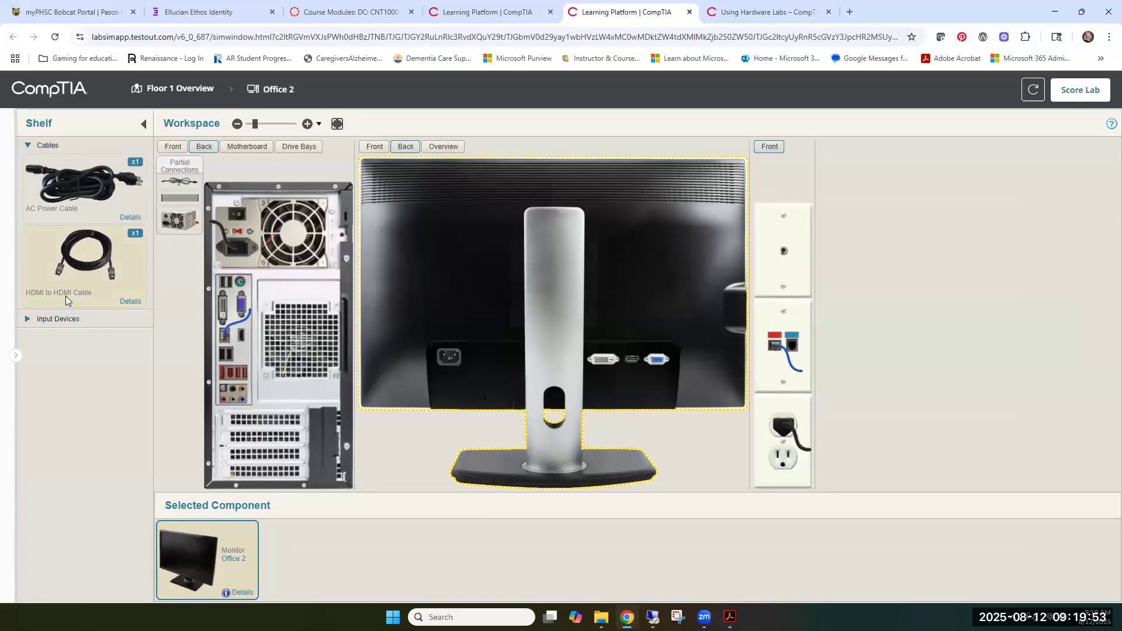
{"action": "left_click", "coordinate": [76, 258]}
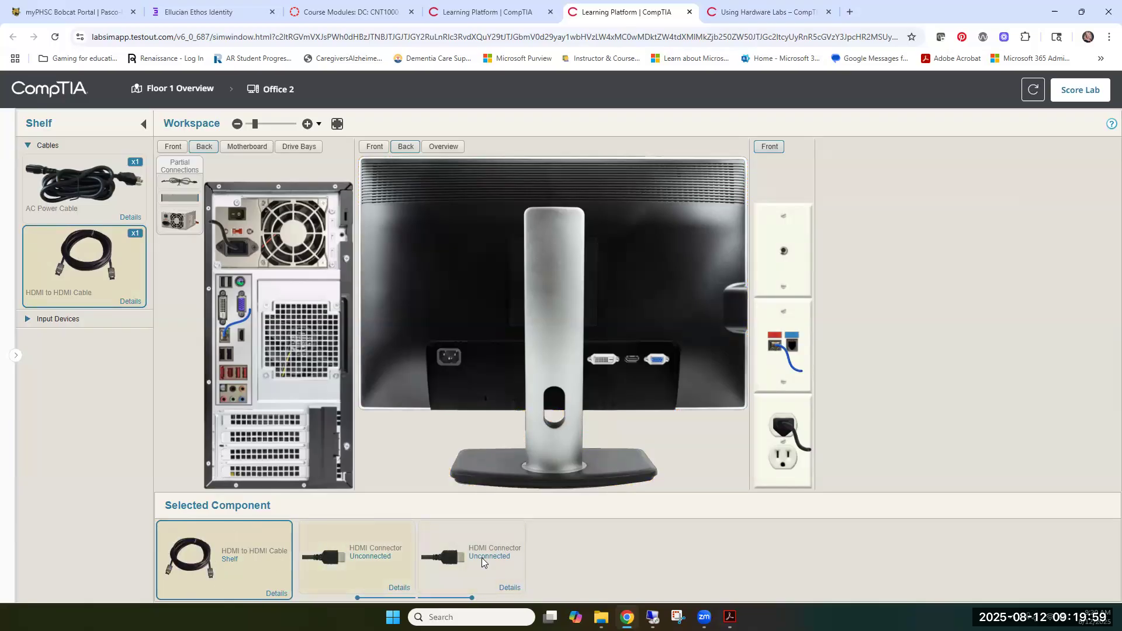
Recheck the PDF instructions and connect one HDMI connector to the HDMI port on the back of the monitor
{"action": "key", "text": "alt+Tab"}
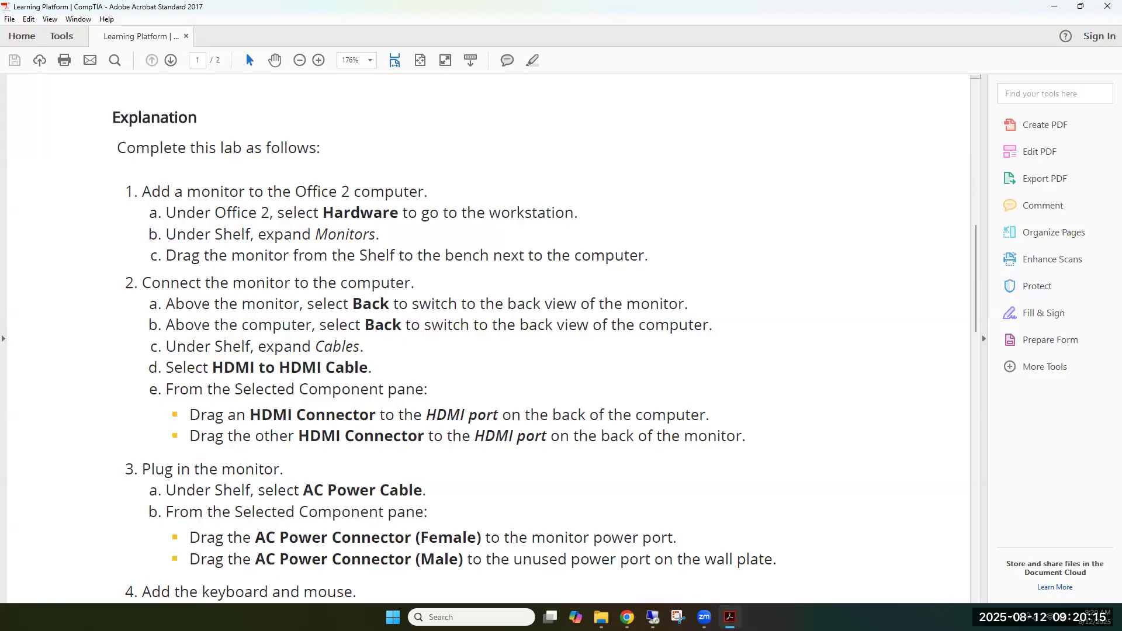
{"action": "left_click", "coordinate": [1055, 6]}
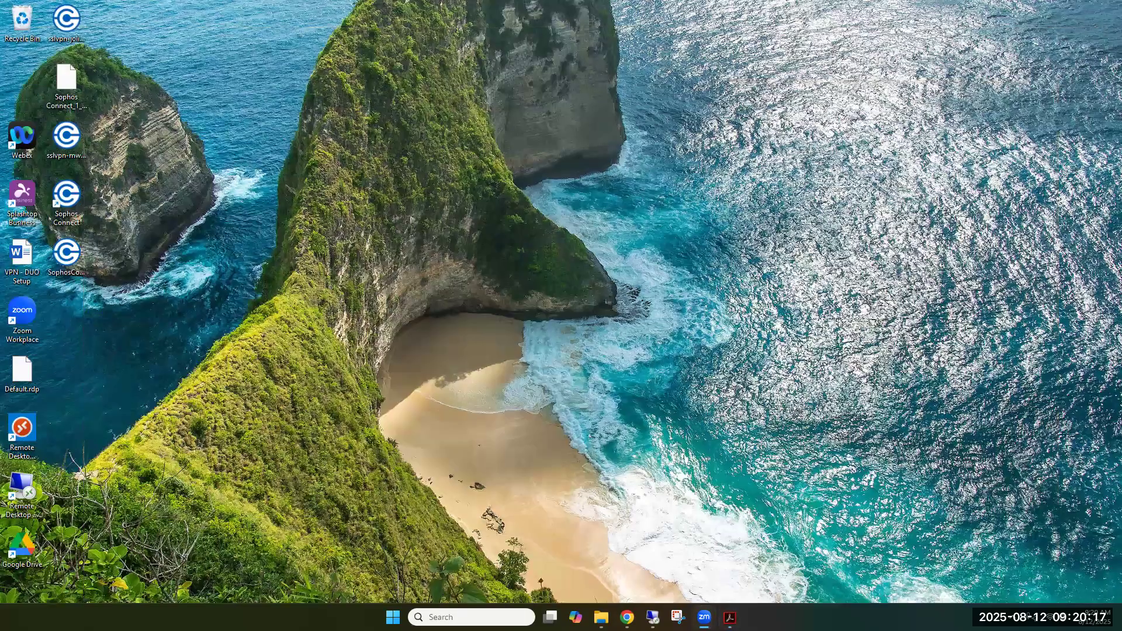
{"action": "left_click", "coordinate": [627, 617]}
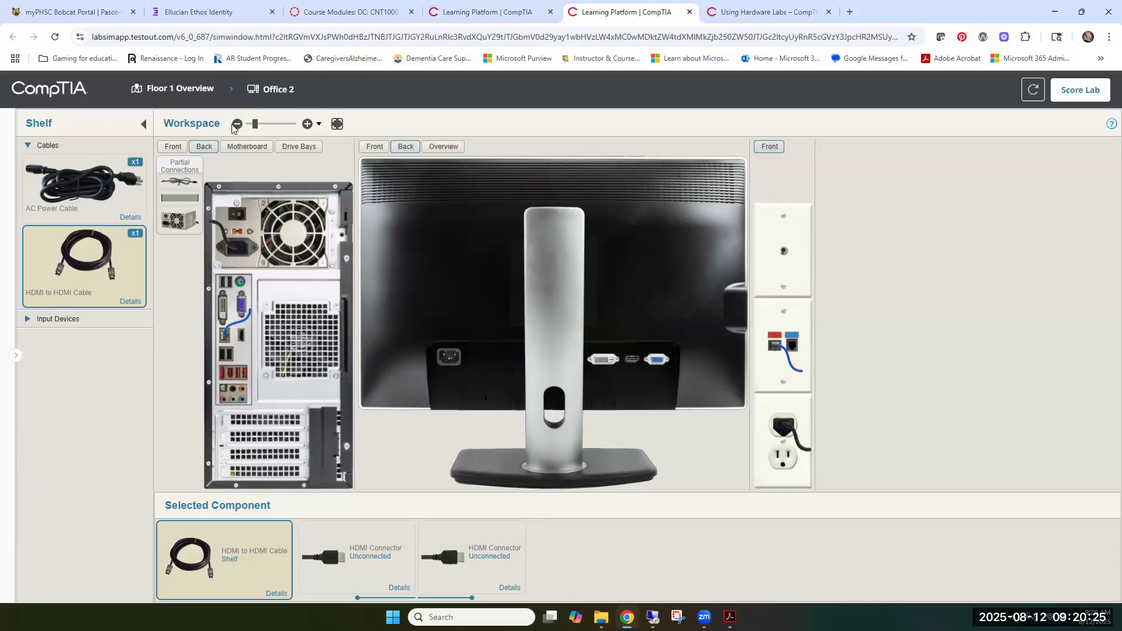
{"action": "left_click", "coordinate": [307, 124]}
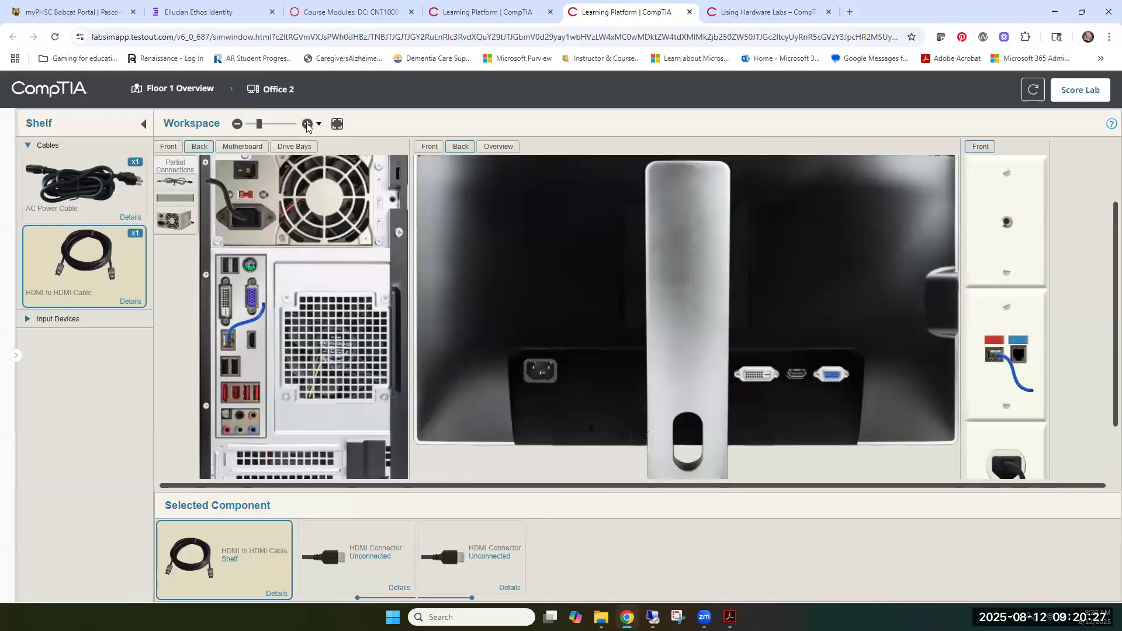
{"action": "left_click", "coordinate": [237, 124]}
{"action": "left_click", "coordinate": [307, 125]}
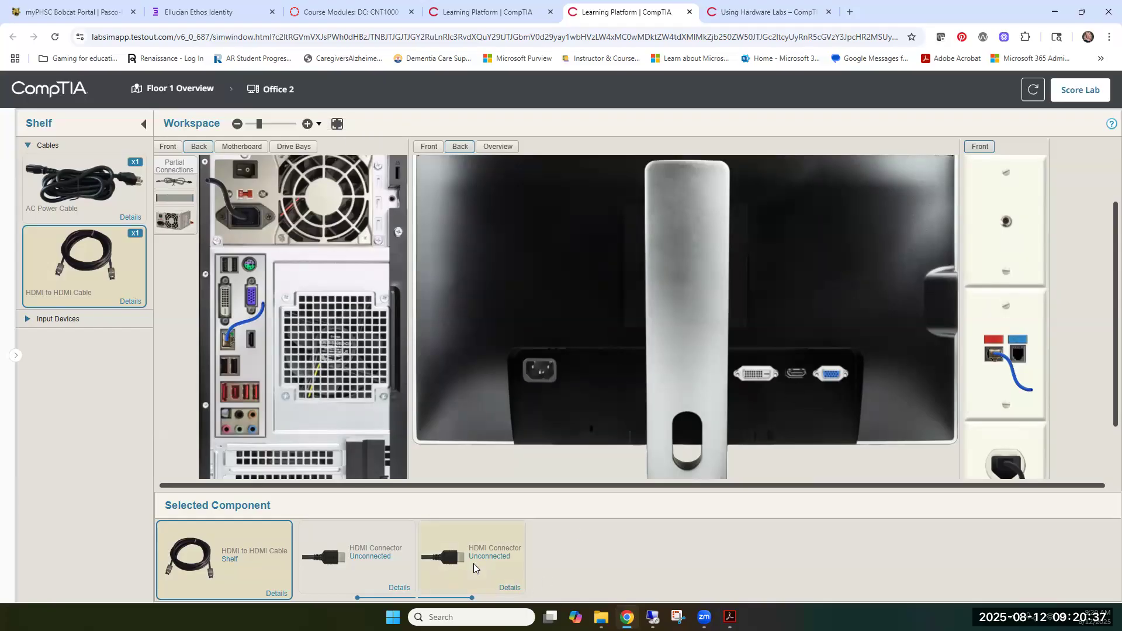
{"action": "left_click_drag", "start_coordinate": [473, 564], "coordinate": [789, 349]}
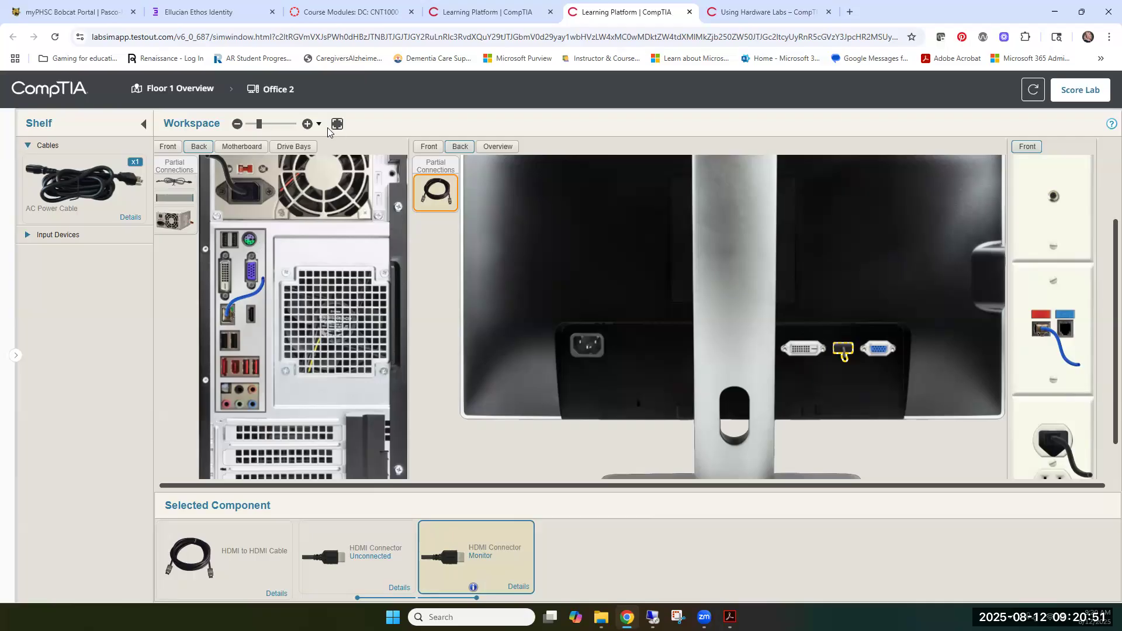
Connect the other HDMI connector to the HDMI port on the back of the computer
{"action": "left_click", "coordinate": [307, 124]}
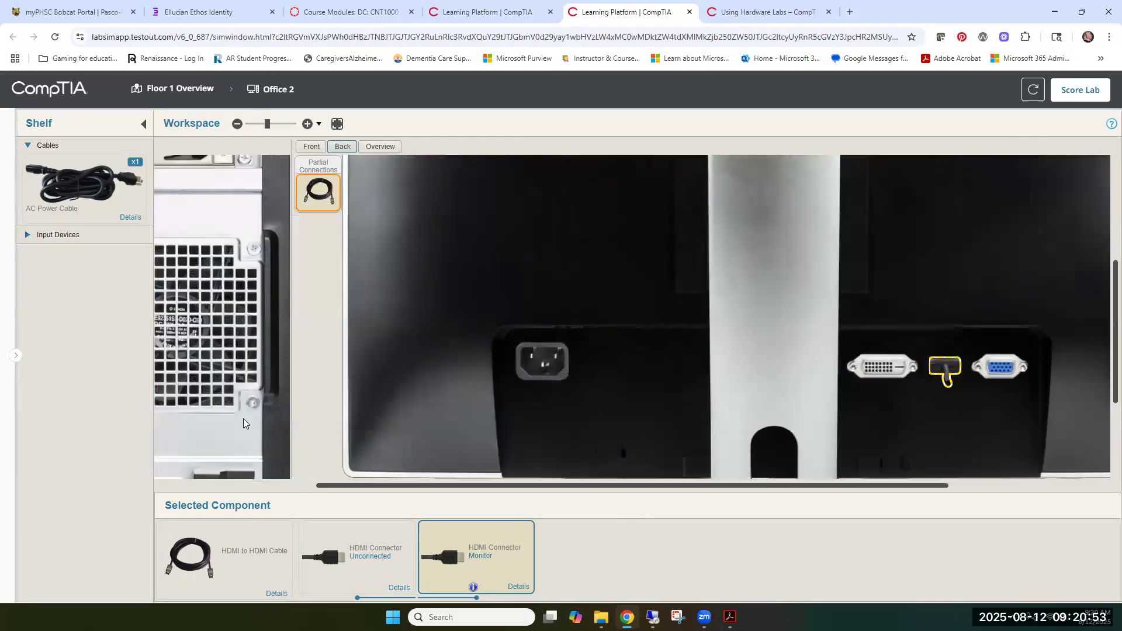
{"action": "left_click_drag", "start_coordinate": [327, 490], "coordinate": [169, 488]}
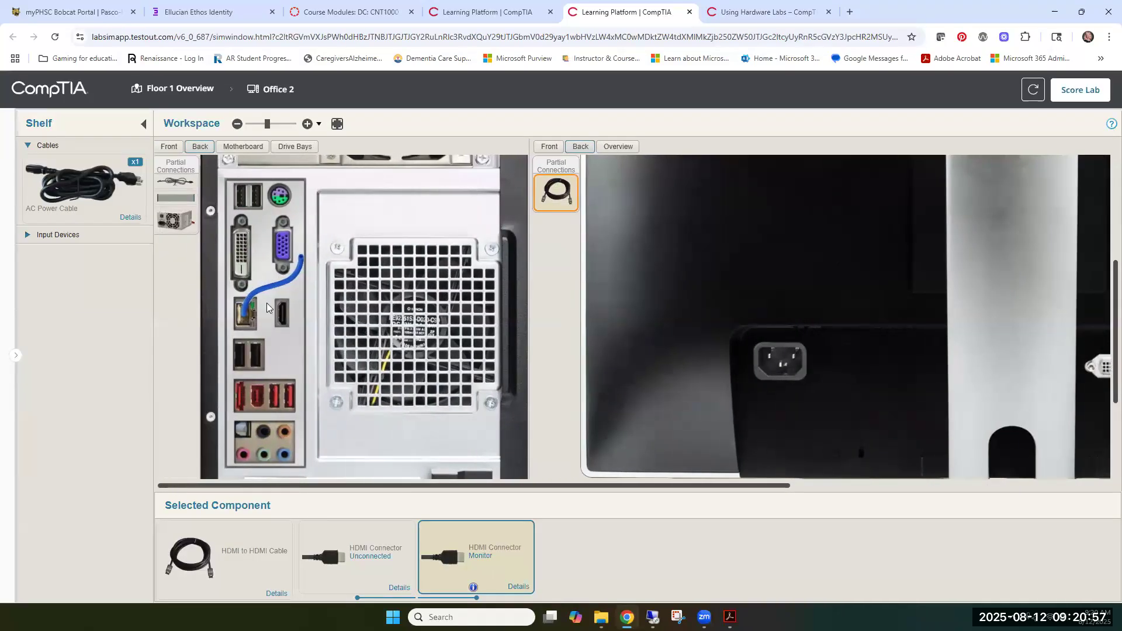
{"action": "left_click_drag", "start_coordinate": [362, 562], "coordinate": [283, 316]}
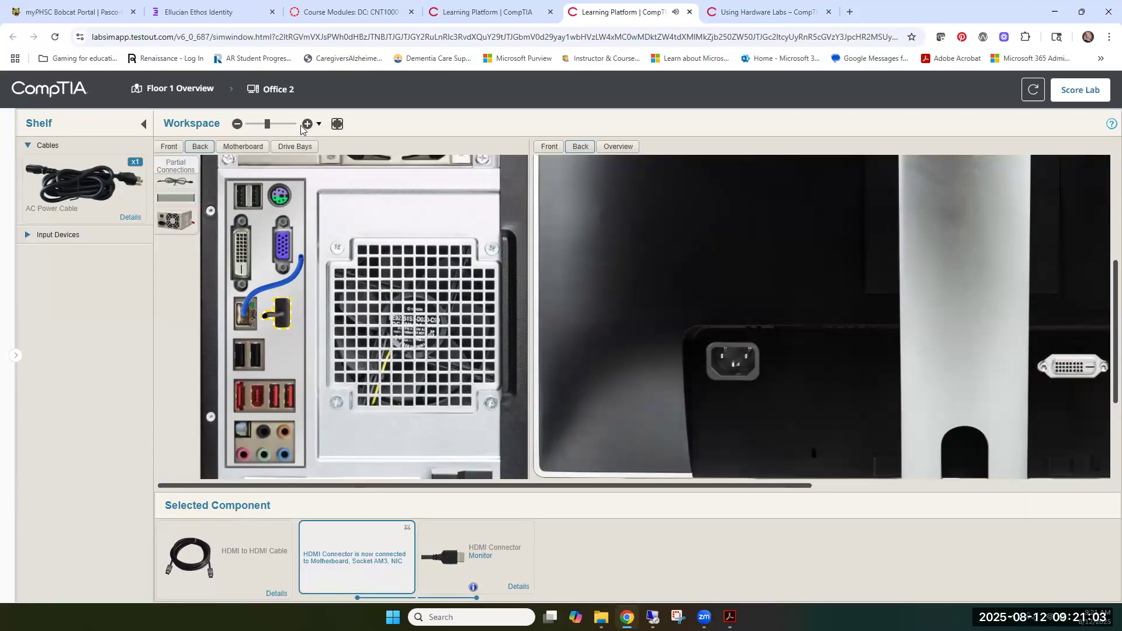
{"action": "left_click", "coordinate": [238, 124]}
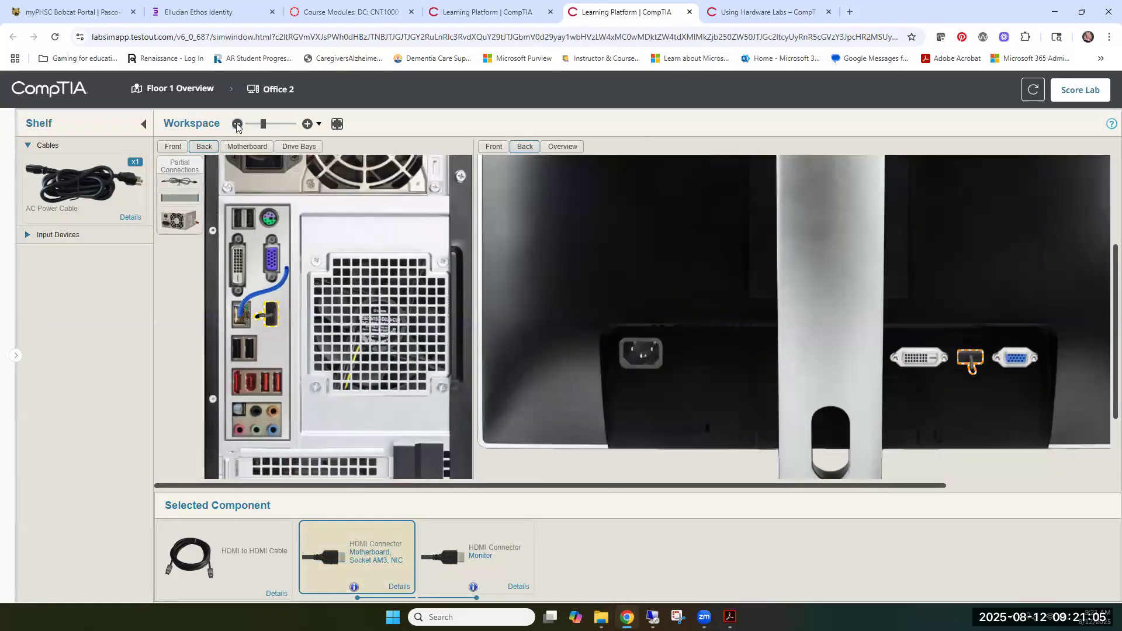
{"action": "left_click", "coordinate": [237, 125]}
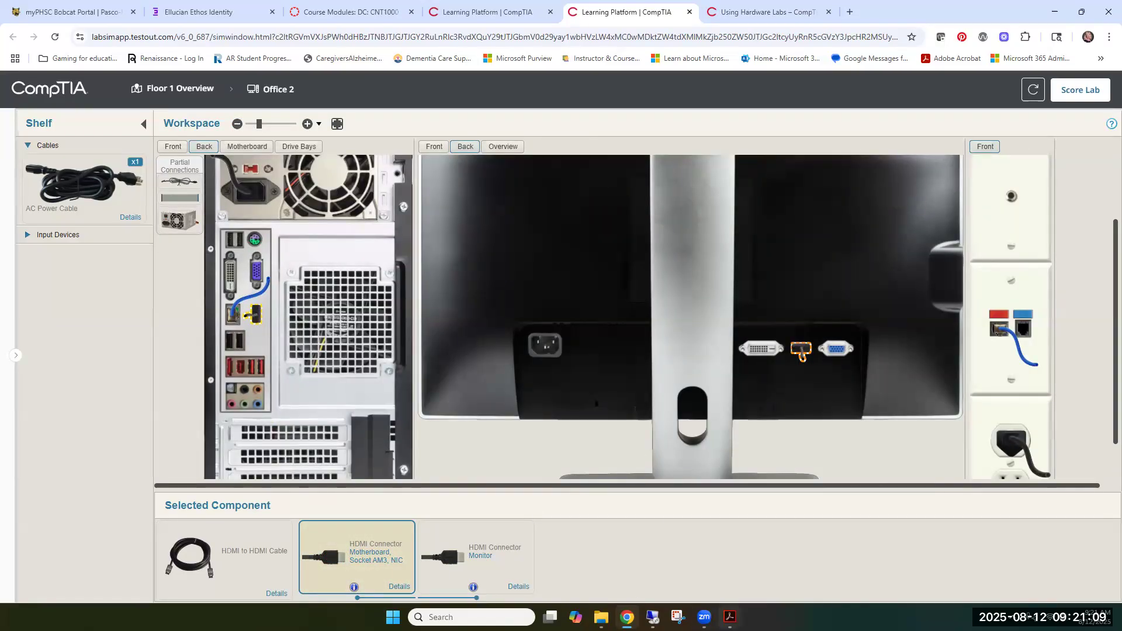
Read the PDF's monitor power instructions, select the AC Power Cable, and connect its female connector to the monitor's power port
{"action": "left_click", "coordinate": [730, 617]}
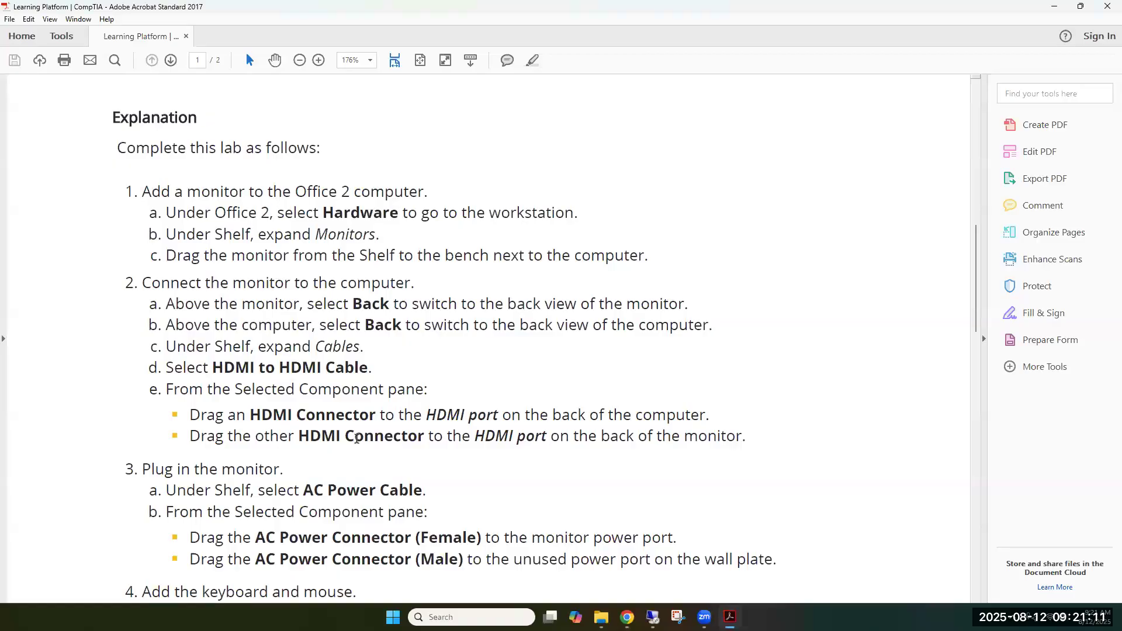
{"action": "scroll", "coordinate": [351, 442], "scroll_direction": "down", "scroll_amount": 1}
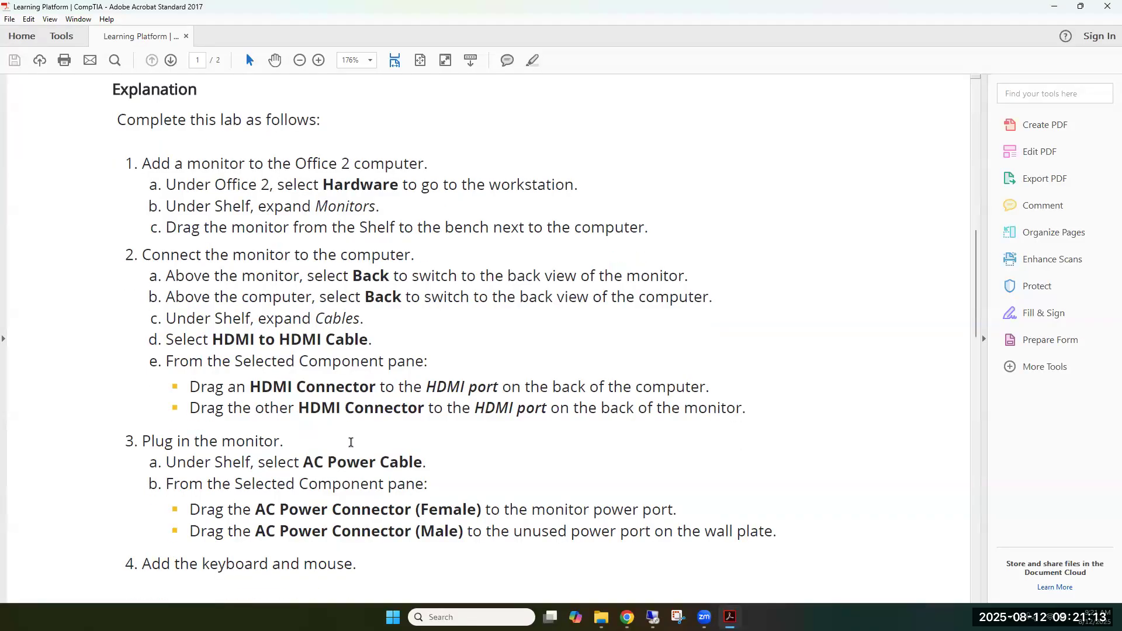
{"action": "scroll", "coordinate": [350, 442], "scroll_direction": "down", "scroll_amount": 2}
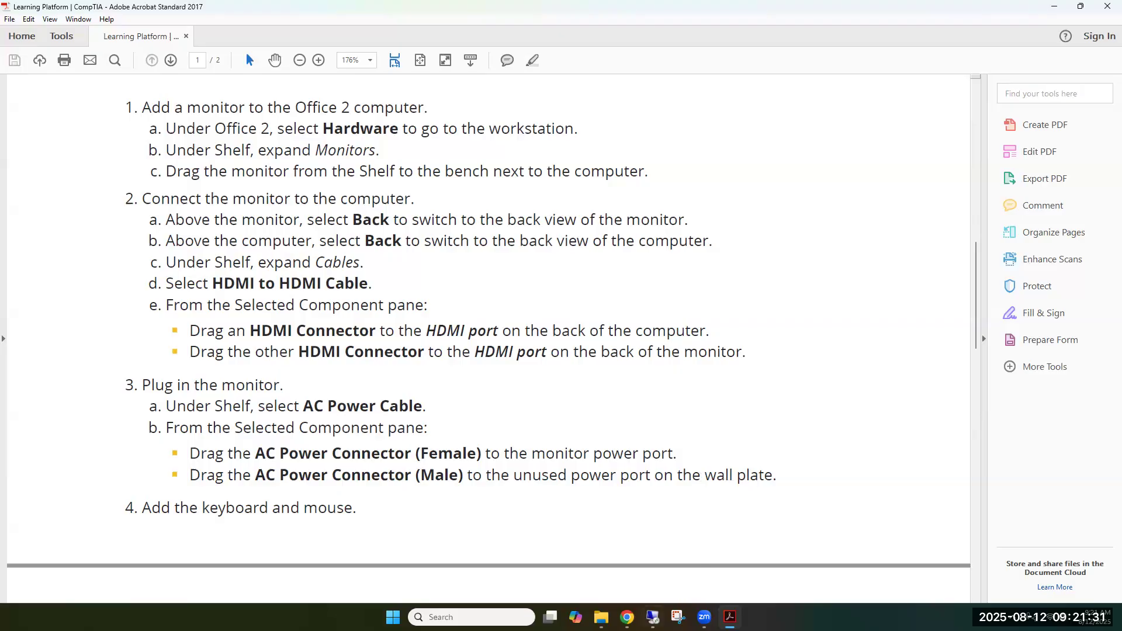
{"action": "mouse_move", "coordinate": [628, 617]}
{"action": "left_click", "coordinate": [628, 546]}
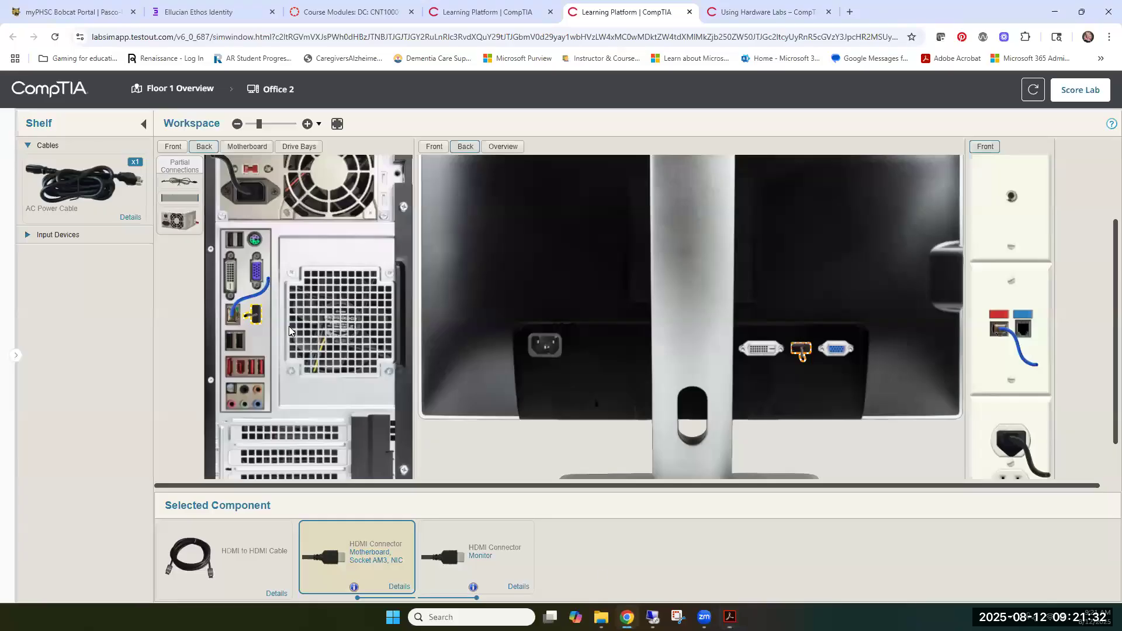
{"action": "left_click", "coordinate": [66, 187]}
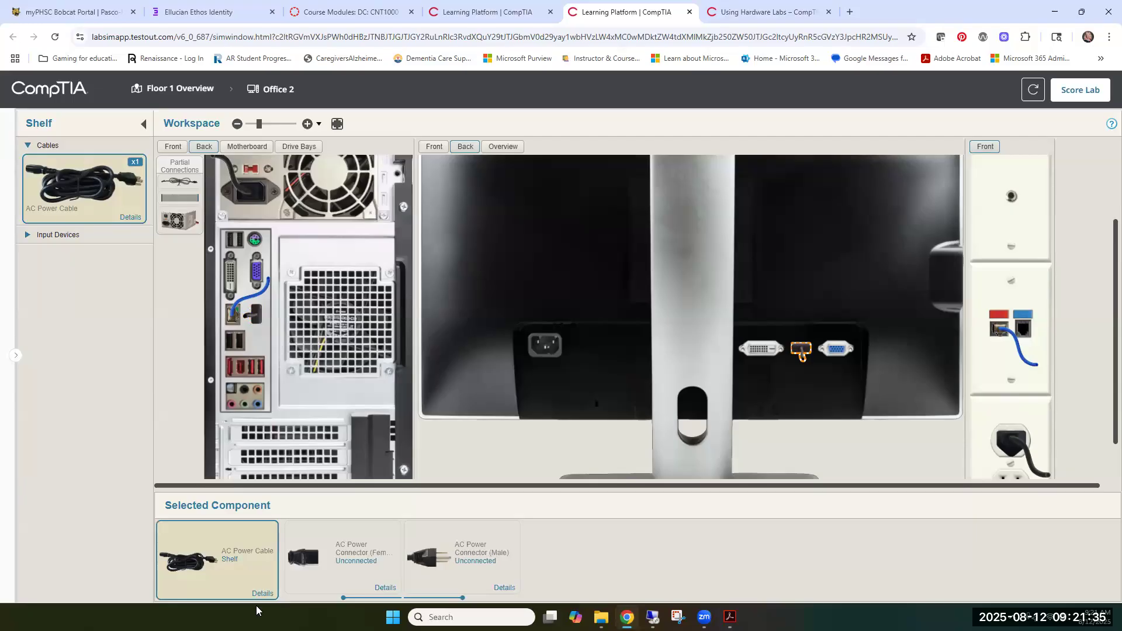
{"action": "left_click_drag", "start_coordinate": [339, 564], "coordinate": [541, 349]}
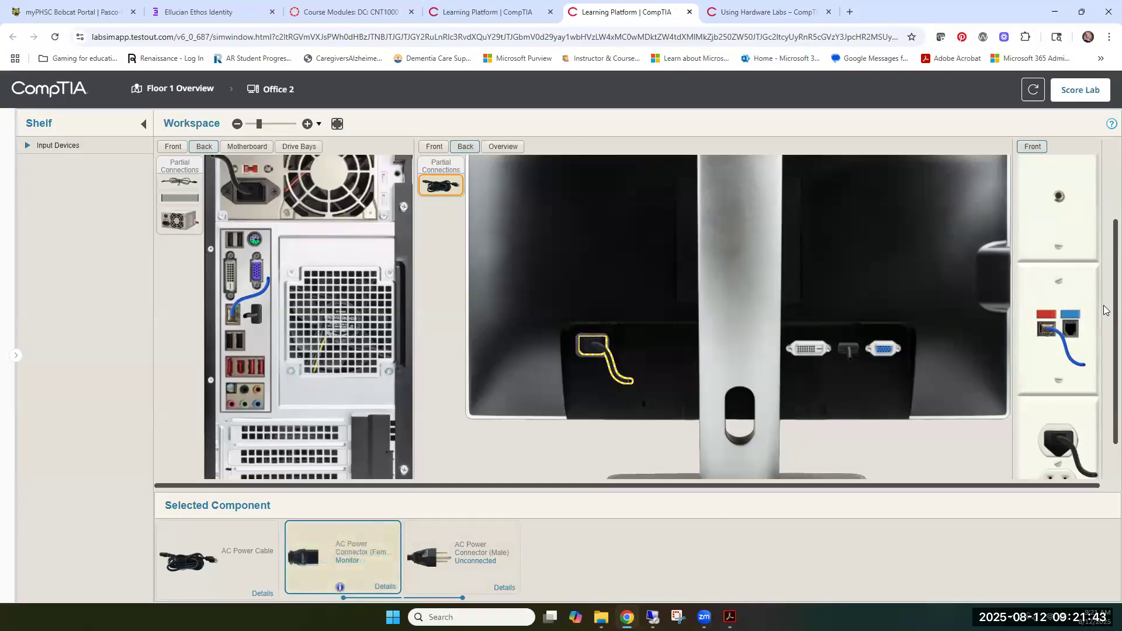
Plug the AC power cable's male connector into the unused outlet on the wall plate
{"action": "scroll", "coordinate": [1105, 370], "scroll_direction": "down", "scroll_amount": 2}
{"action": "left_click", "coordinate": [471, 552]}
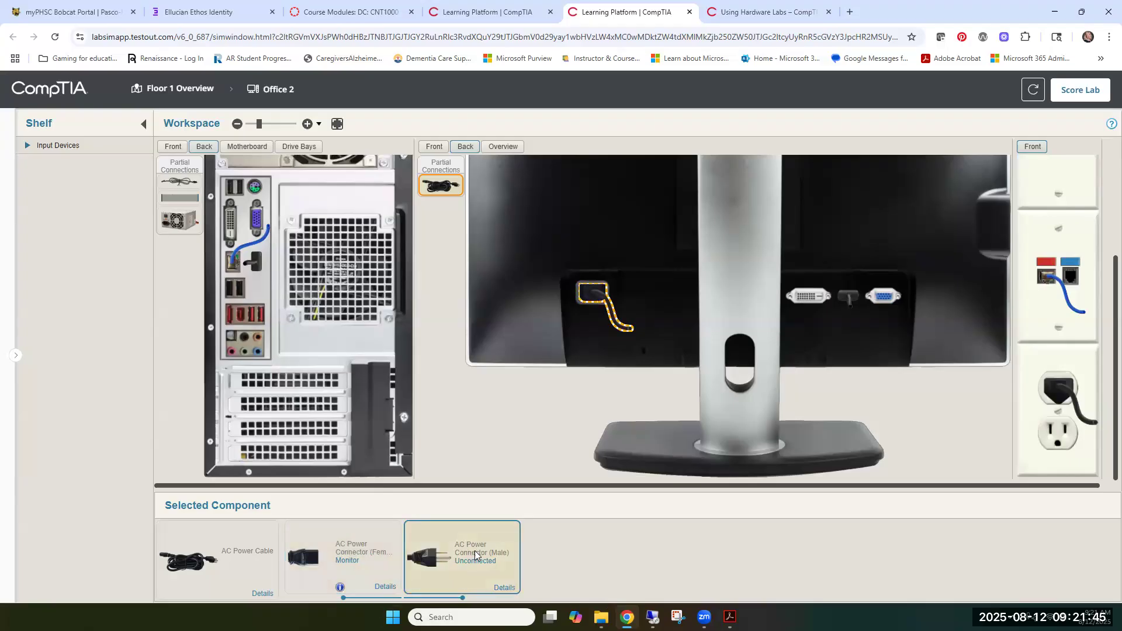
{"action": "left_click_drag", "start_coordinate": [548, 530], "coordinate": [1053, 434]}
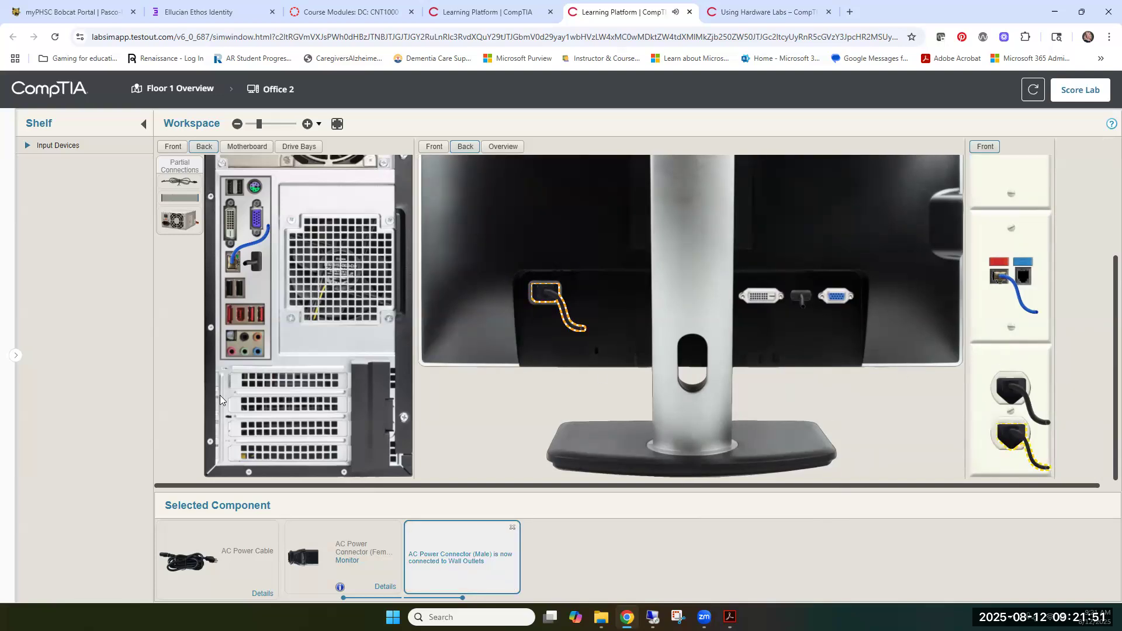
Read the PDF's keyboard and mouse instructions and connect both devices' USB connectors to empty USB ports on the back of the computer
{"action": "mouse_move", "coordinate": [730, 617]}
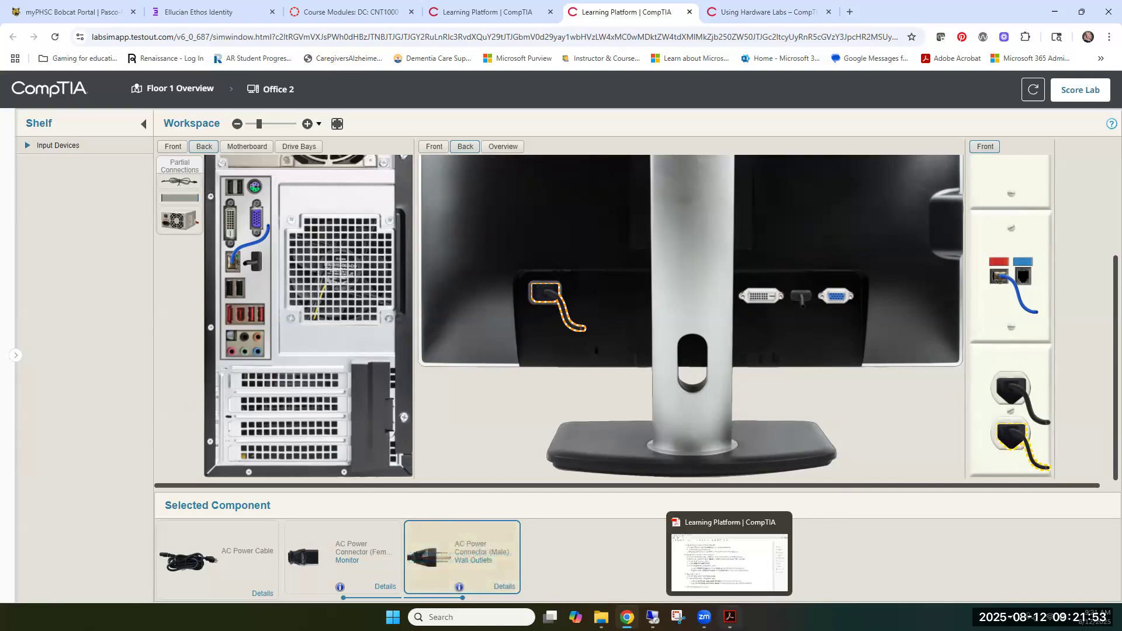
{"action": "left_click", "coordinate": [730, 558]}
{"action": "scroll", "coordinate": [422, 423], "scroll_direction": "down", "scroll_amount": 3}
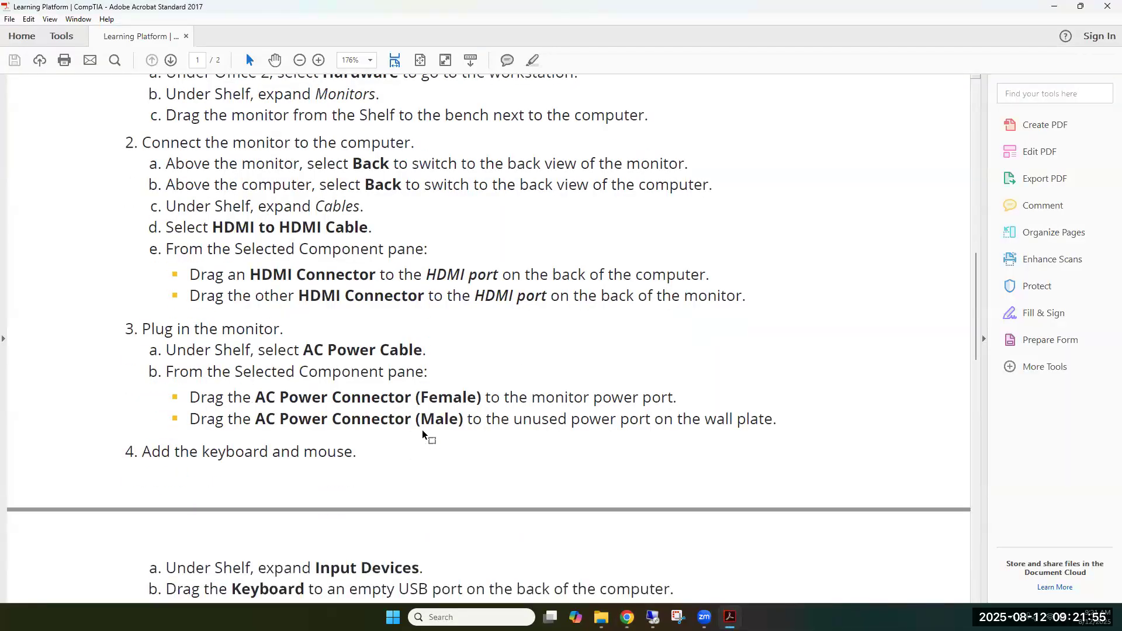
{"action": "scroll", "coordinate": [226, 425], "scroll_direction": "down", "scroll_amount": 9}
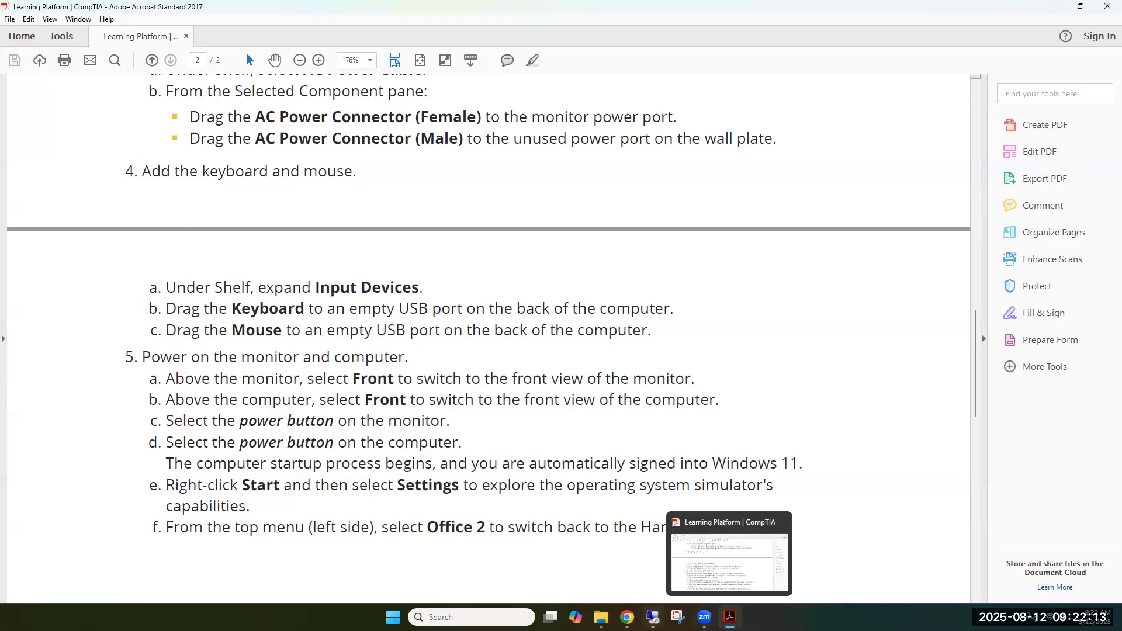
{"action": "left_click", "coordinate": [627, 617]}
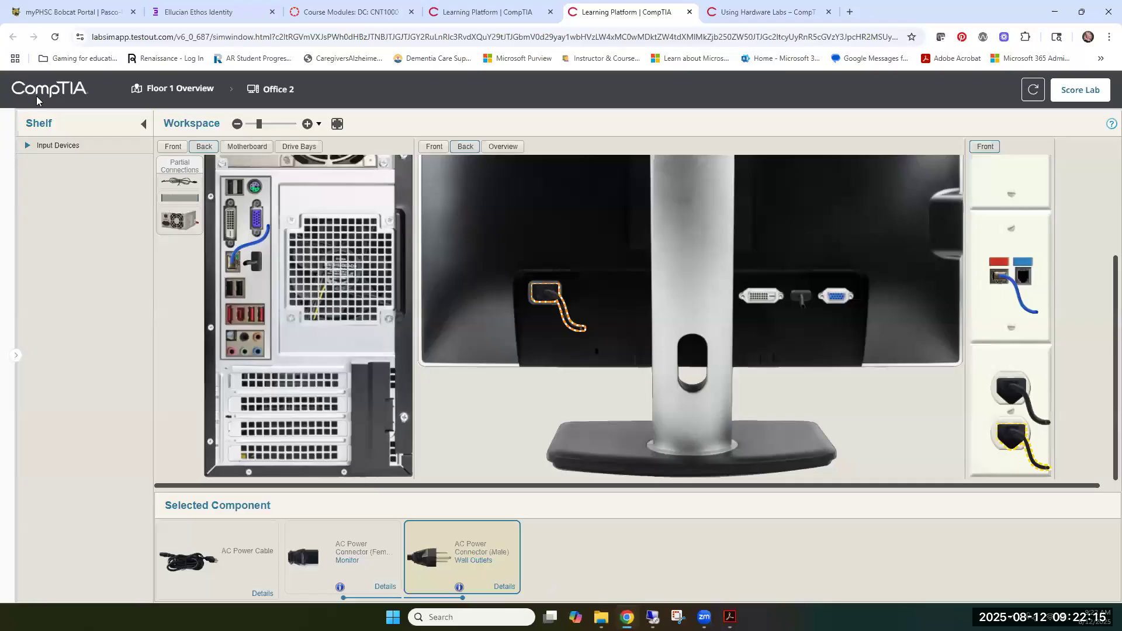
{"action": "left_click", "coordinate": [28, 147]}
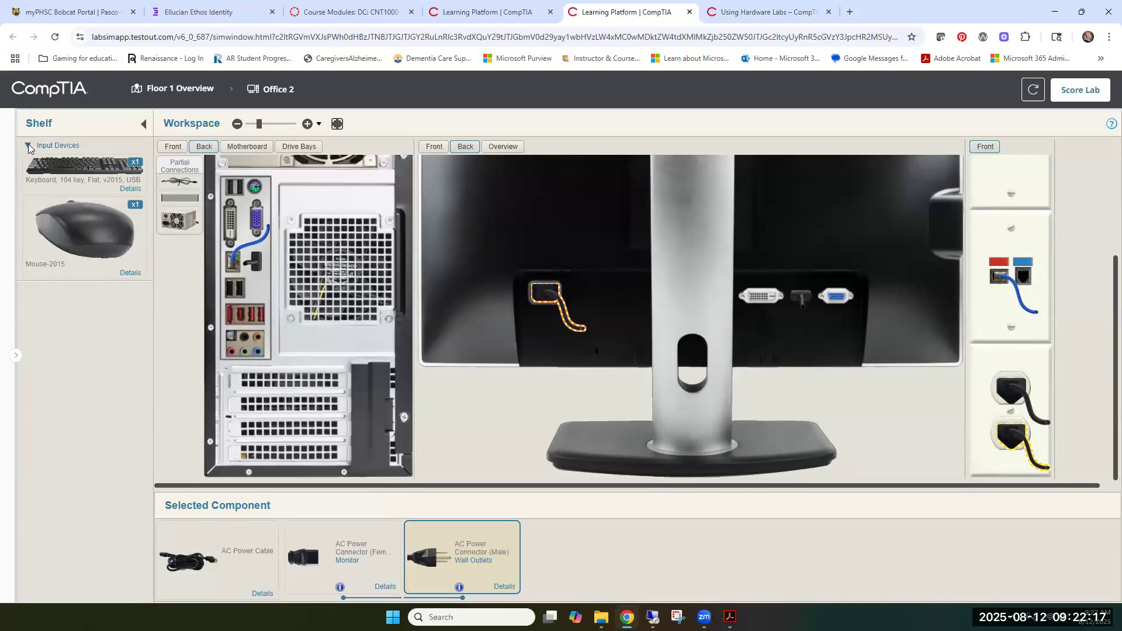
{"action": "left_click", "coordinate": [96, 170]}
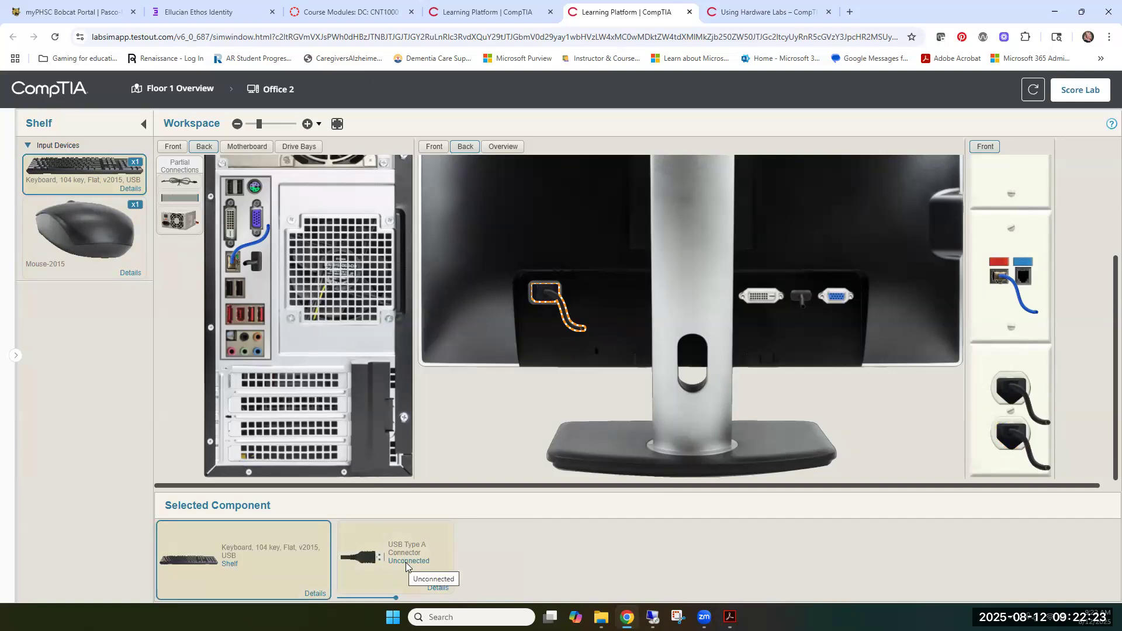
{"action": "left_click_drag", "start_coordinate": [402, 565], "coordinate": [229, 291]}
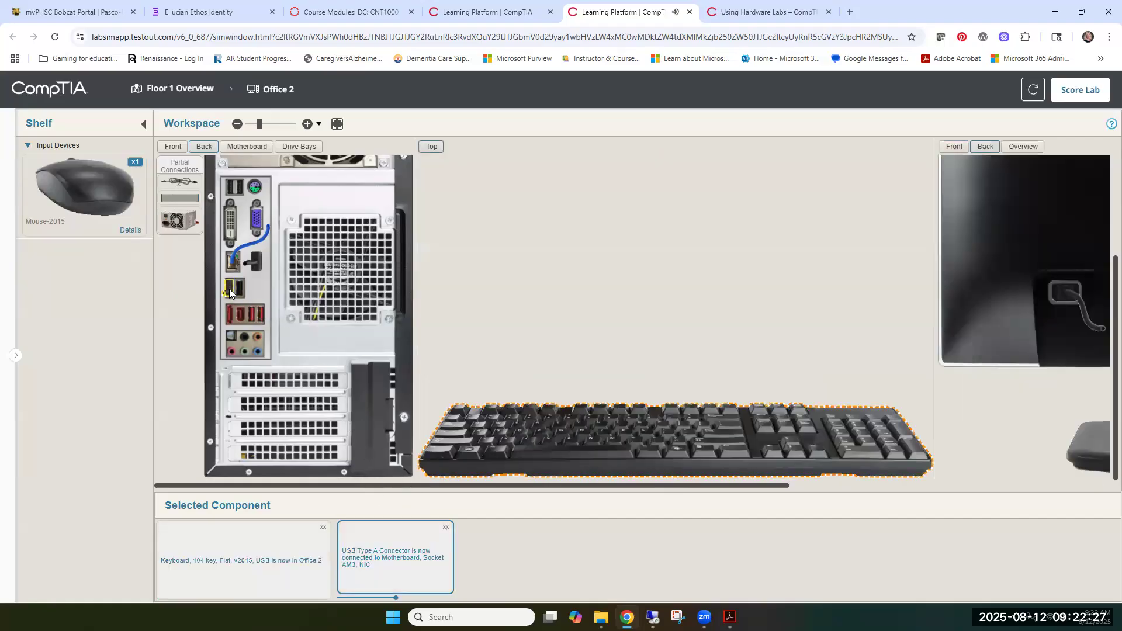
{"action": "left_click", "coordinate": [79, 182]}
{"action": "left_click_drag", "start_coordinate": [351, 562], "coordinate": [238, 291]}
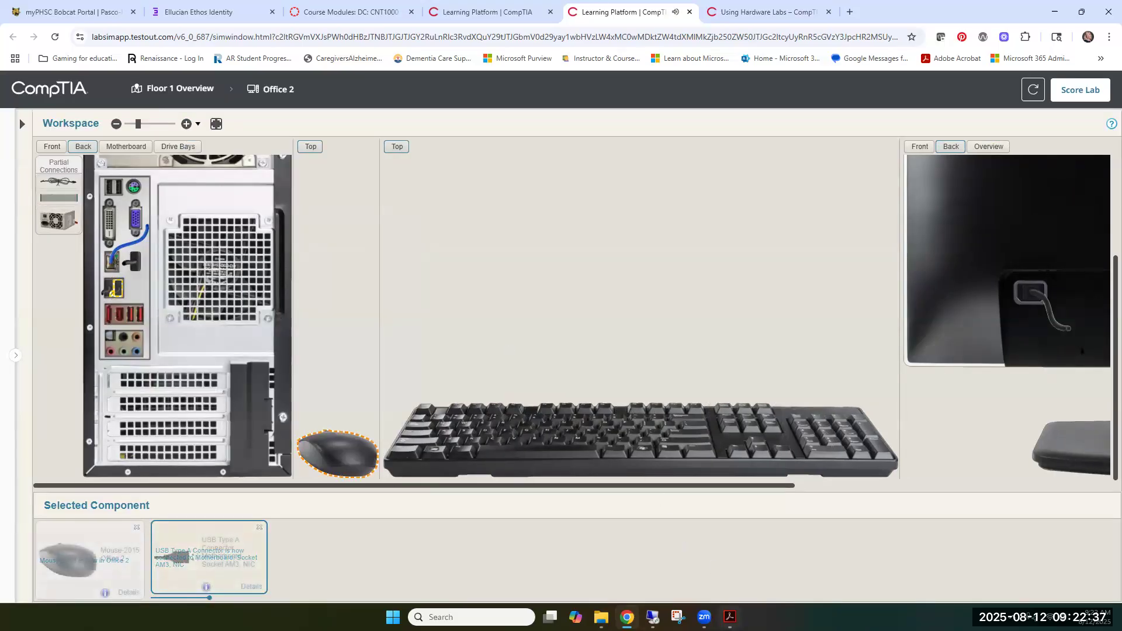
Check the PDF's power-on instructions, switch the monitor and computer to their front views, and turn both on
{"action": "left_click", "coordinate": [730, 617]}
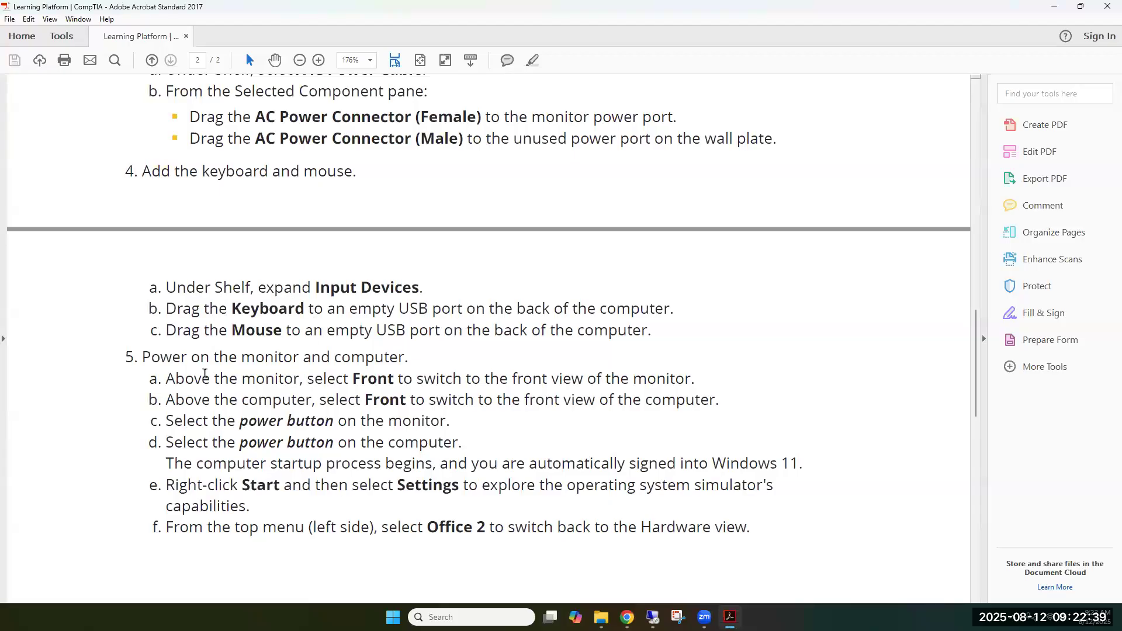
{"action": "scroll", "coordinate": [171, 304], "scroll_direction": "down", "scroll_amount": 1}
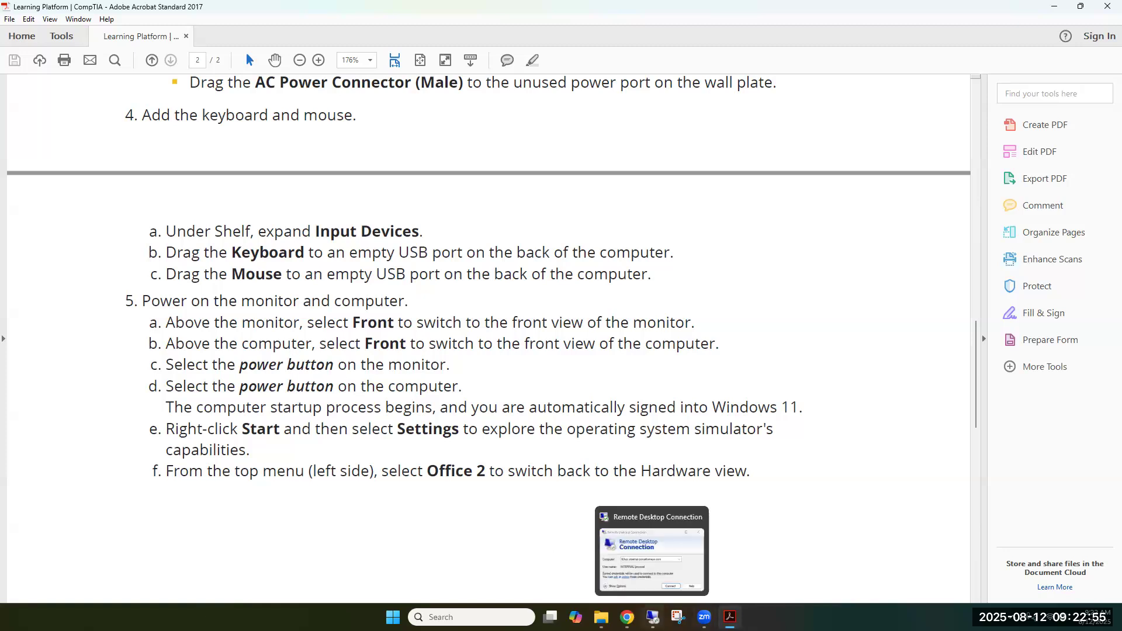
{"action": "left_click", "coordinate": [627, 616]}
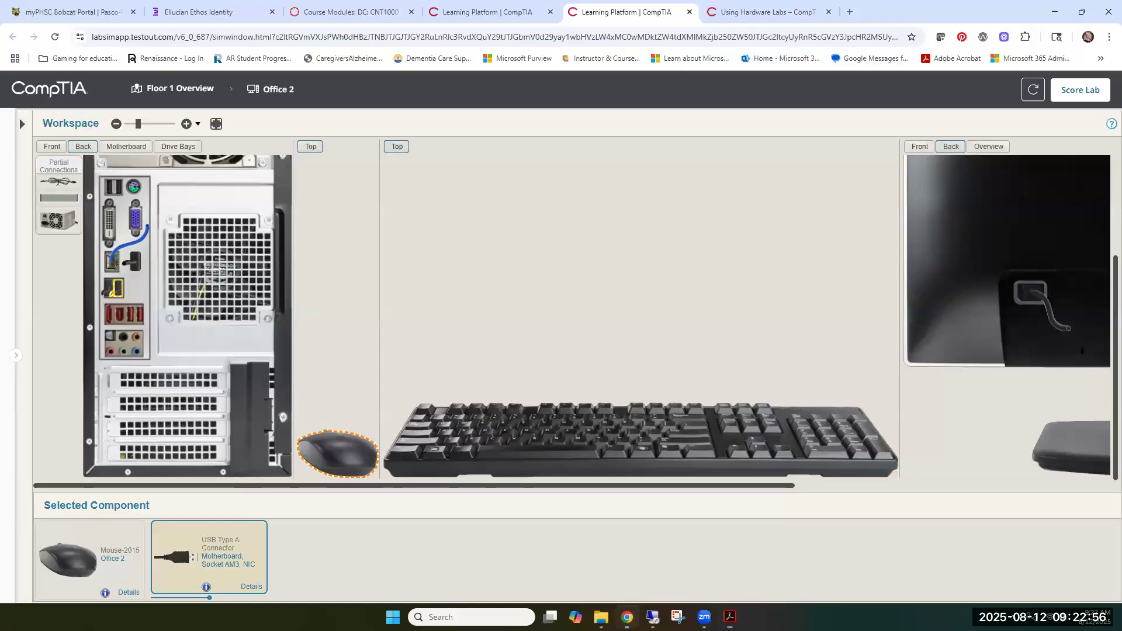
{"action": "left_click", "coordinate": [117, 125]}
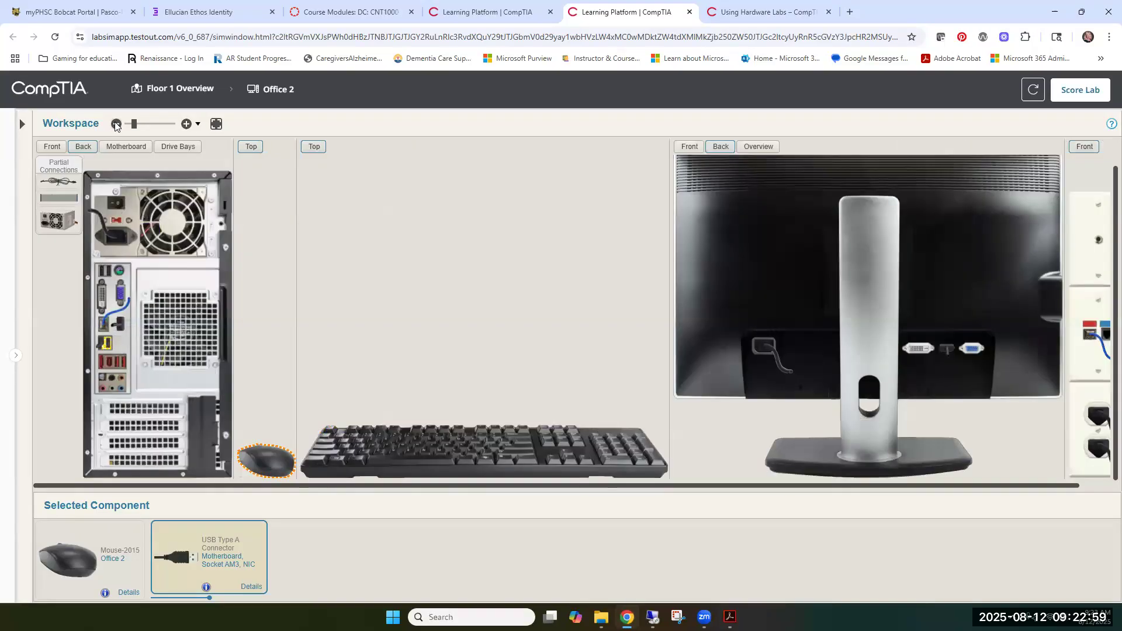
{"action": "left_click", "coordinate": [689, 147]}
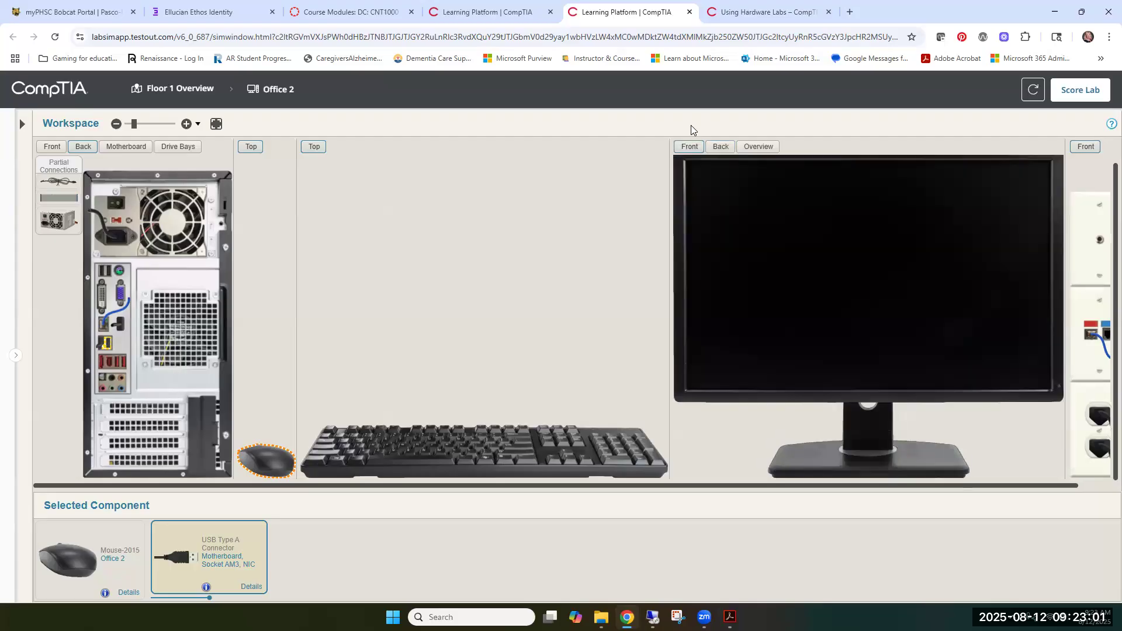
{"action": "left_click", "coordinate": [1057, 390]}
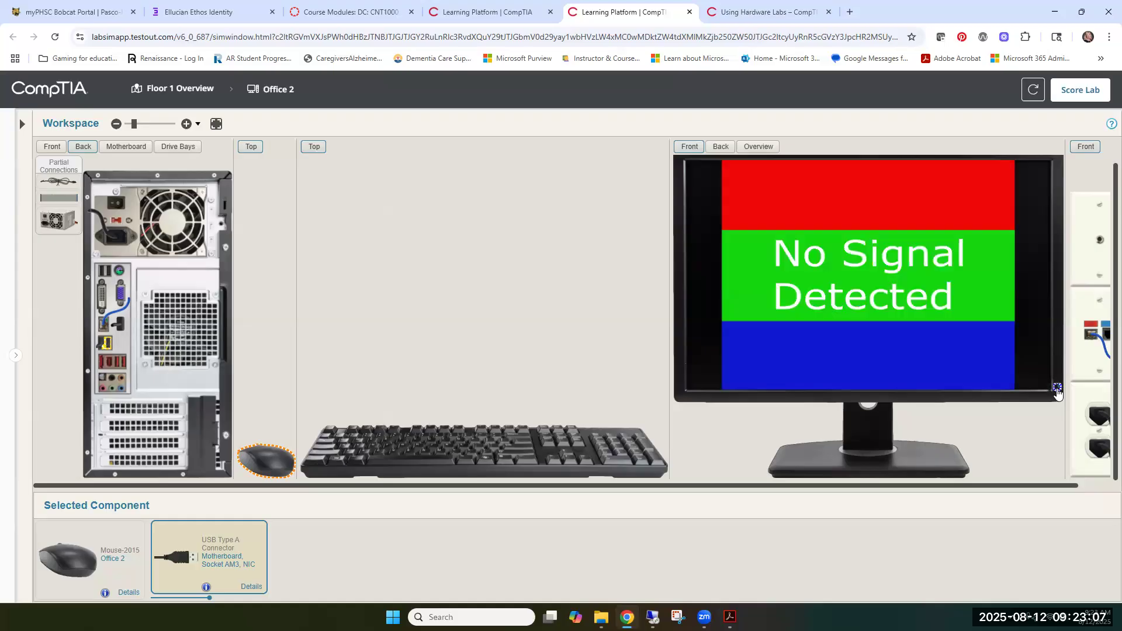
{"action": "left_click", "coordinate": [49, 146]}
{"action": "left_click", "coordinate": [157, 371]}
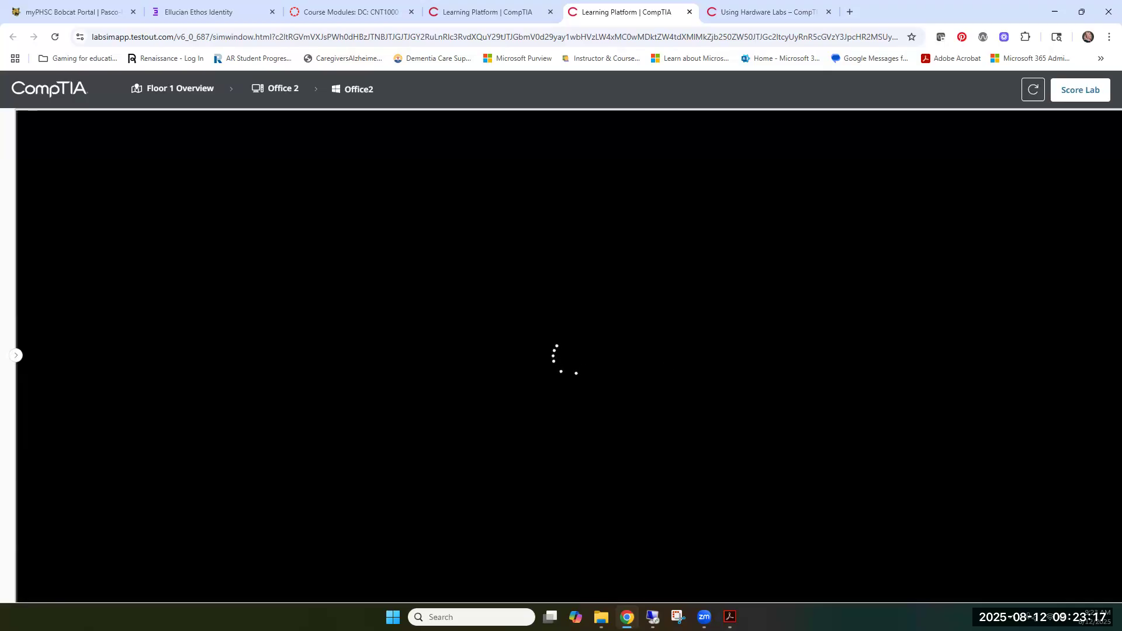
Recheck the PDF instructions and explore the simulated Windows 11 Start shortcut menu and Start menu, closing them without opening anything
{"action": "mouse_move", "coordinate": [730, 617]}
{"action": "left_click", "coordinate": [706, 570]}
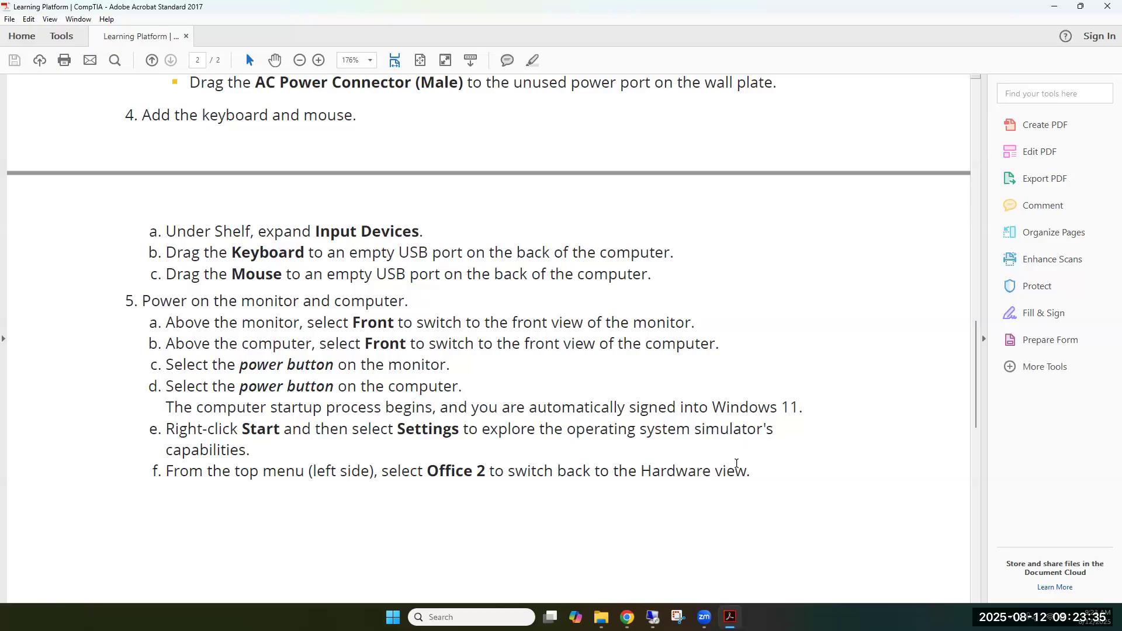
{"action": "left_click", "coordinate": [627, 617]}
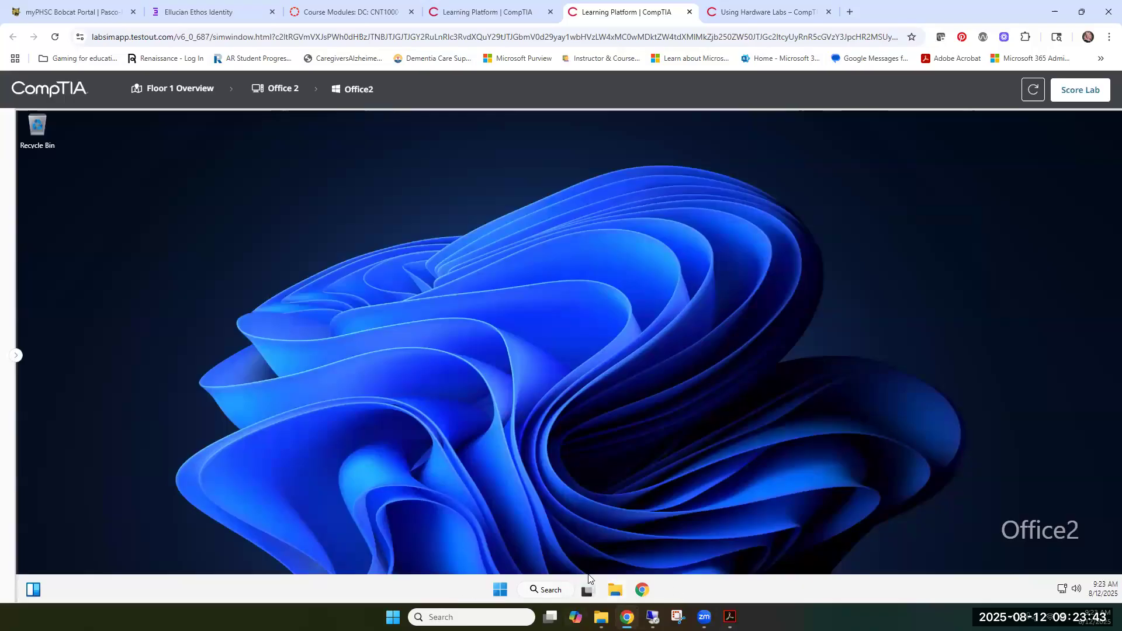
{"action": "right_click", "coordinate": [500, 592]}
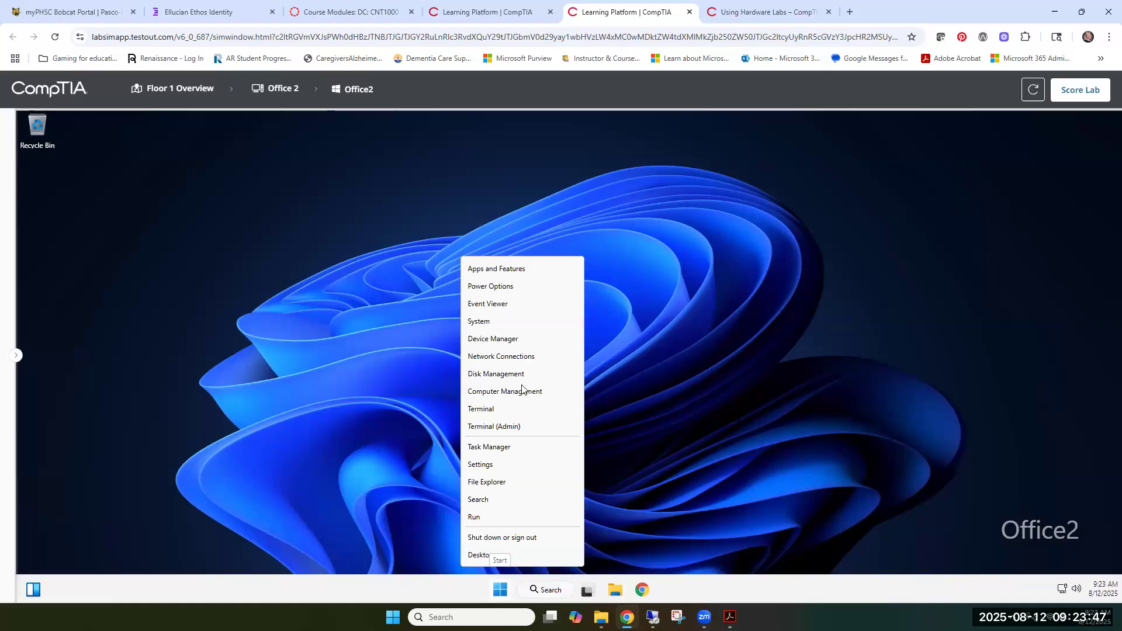
{"action": "left_click", "coordinate": [500, 593]}
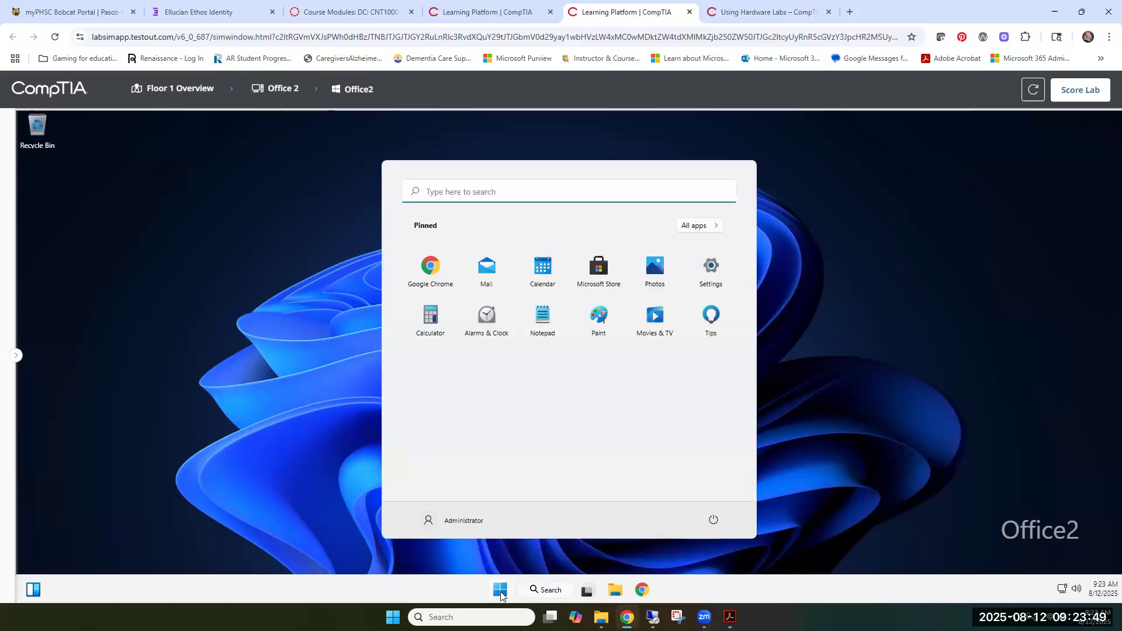
{"action": "left_click", "coordinate": [841, 397]}
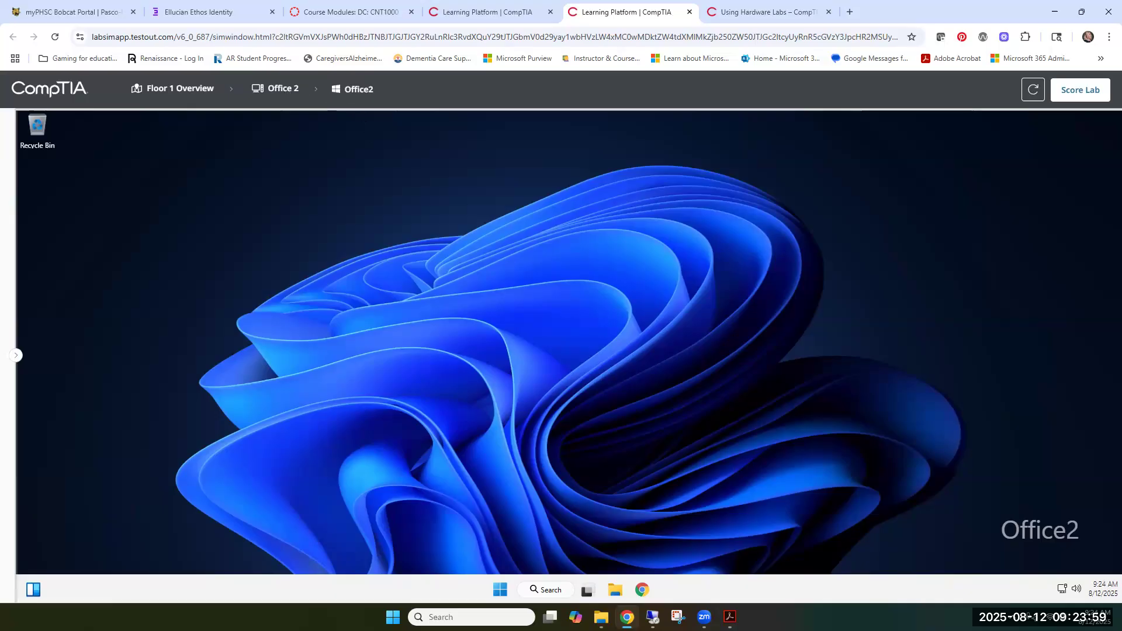
Check the last PDF instruction and return from the Windows 11 desktop to the Office 2 Hardware view
{"action": "left_click", "coordinate": [731, 616]}
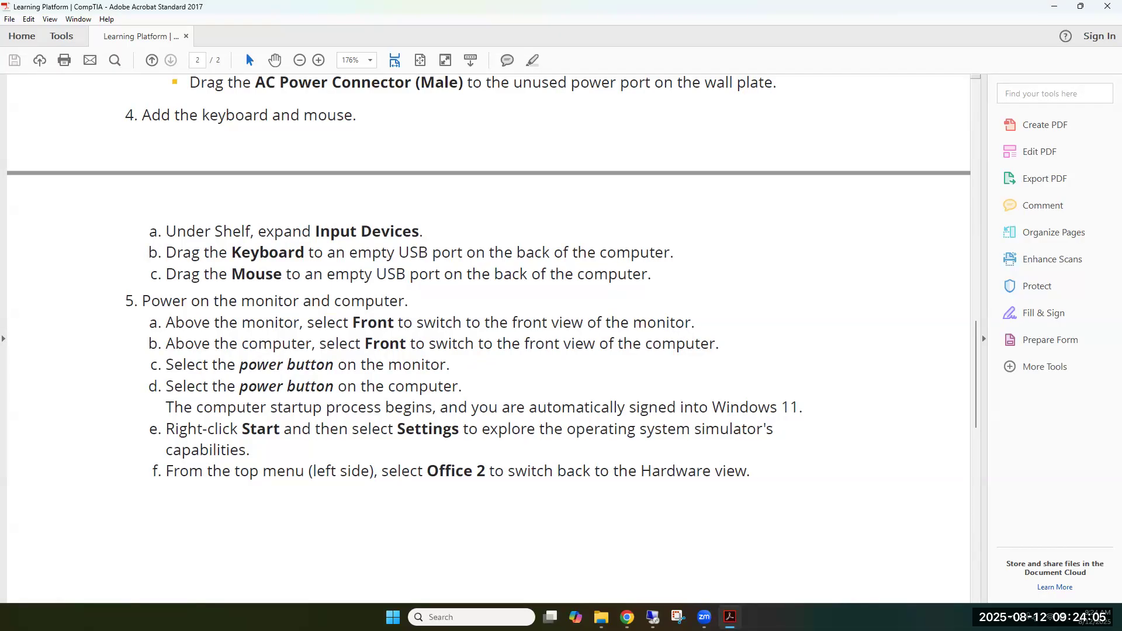
{"action": "left_click", "coordinate": [627, 618]}
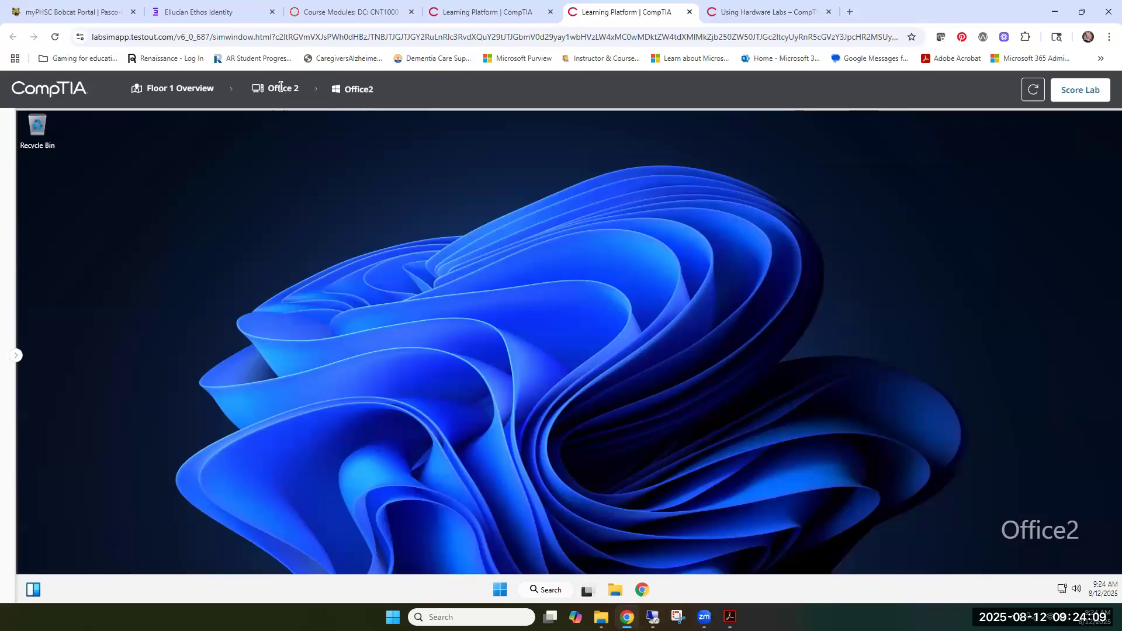
{"action": "left_click", "coordinate": [280, 89]}
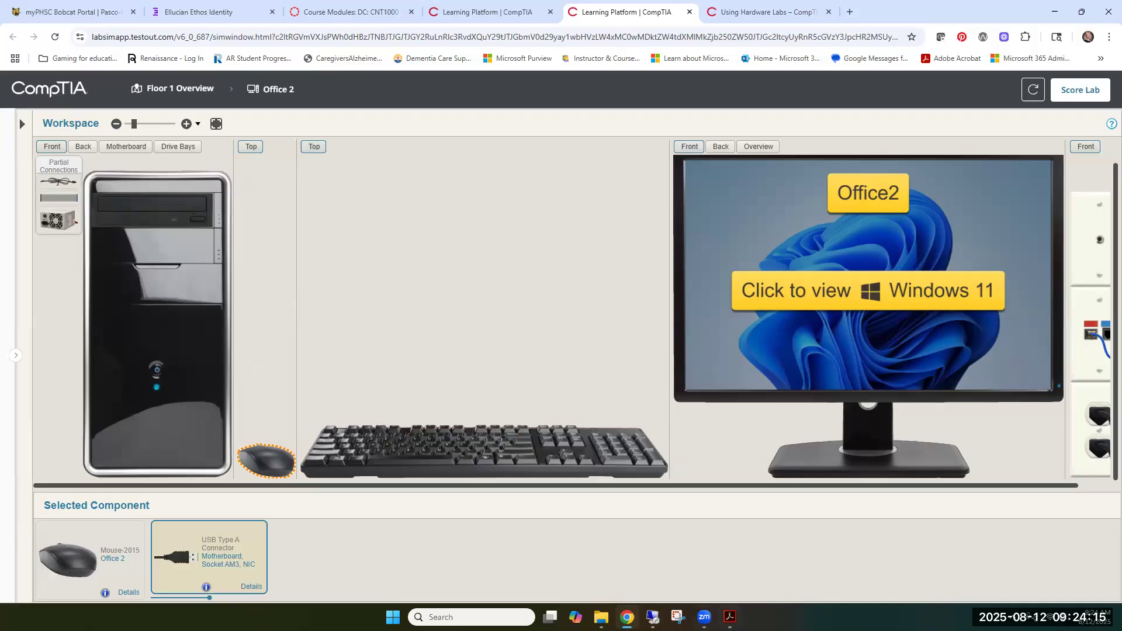
Take a last look at the PDF instructions and submit the lab for scoring
{"action": "key", "text": "alt+Tab"}
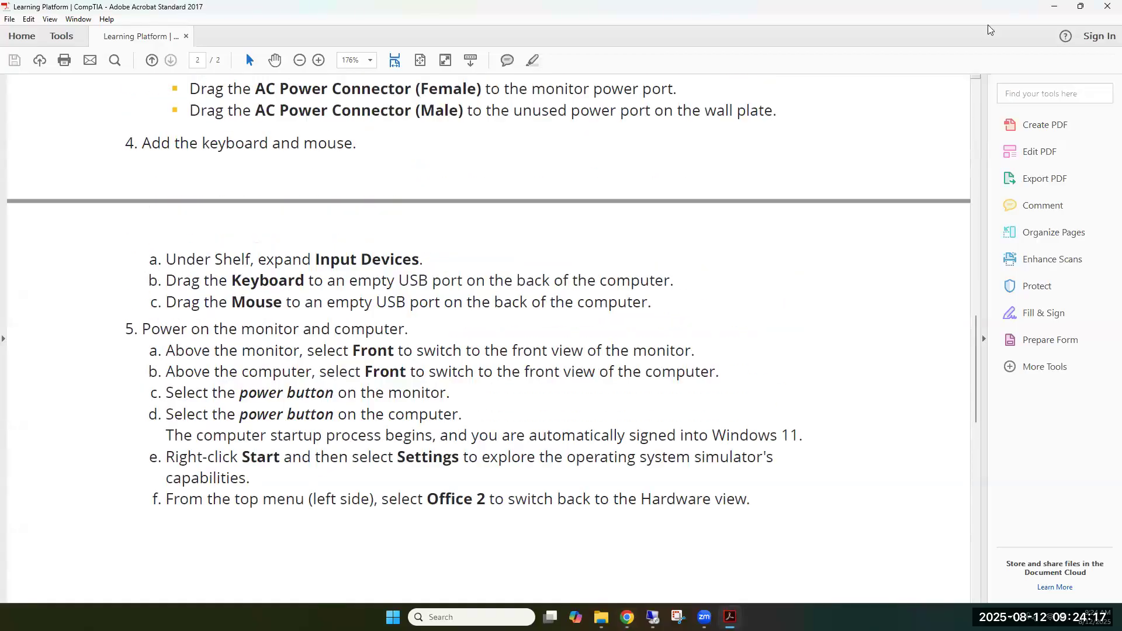
{"action": "key", "text": "alt+Tab"}
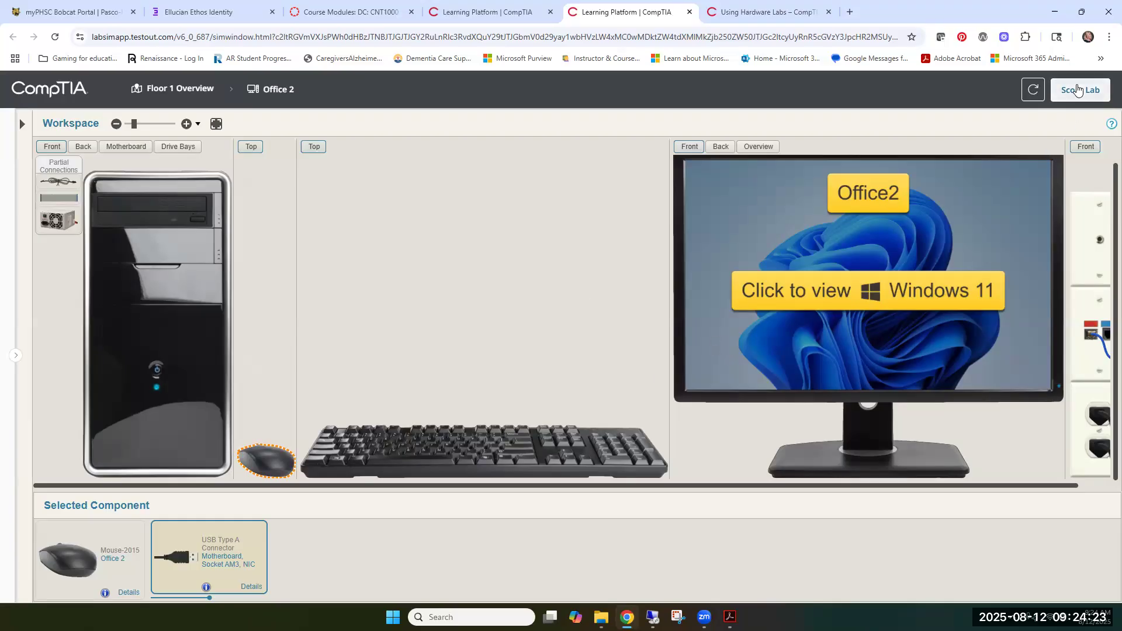
{"action": "left_click", "coordinate": [1078, 90]}
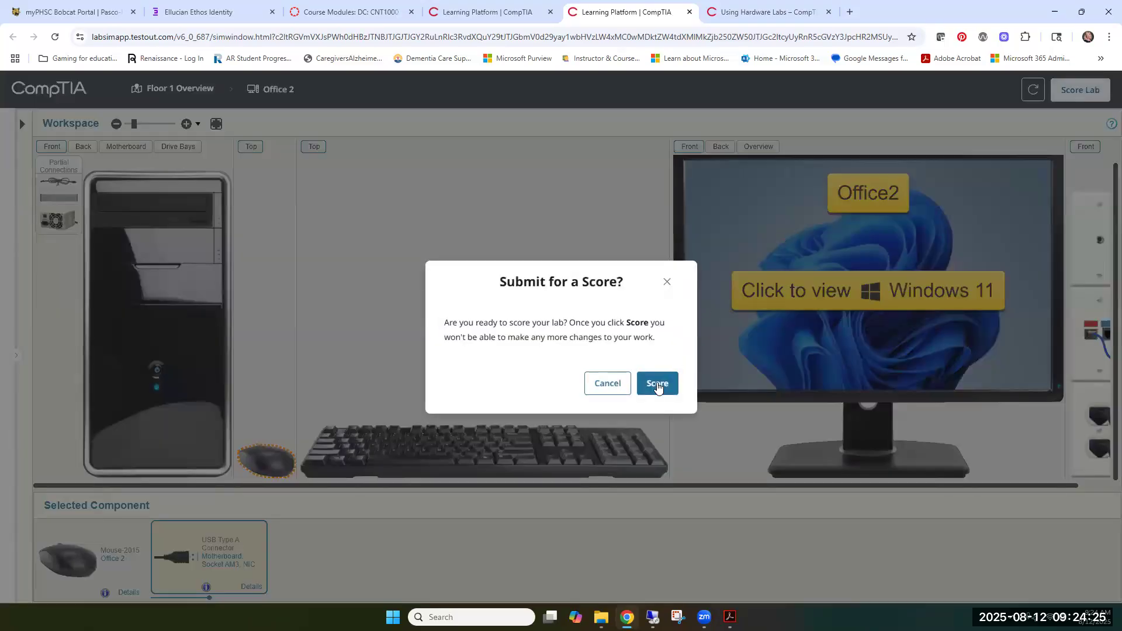
{"action": "left_click", "coordinate": [657, 384]}
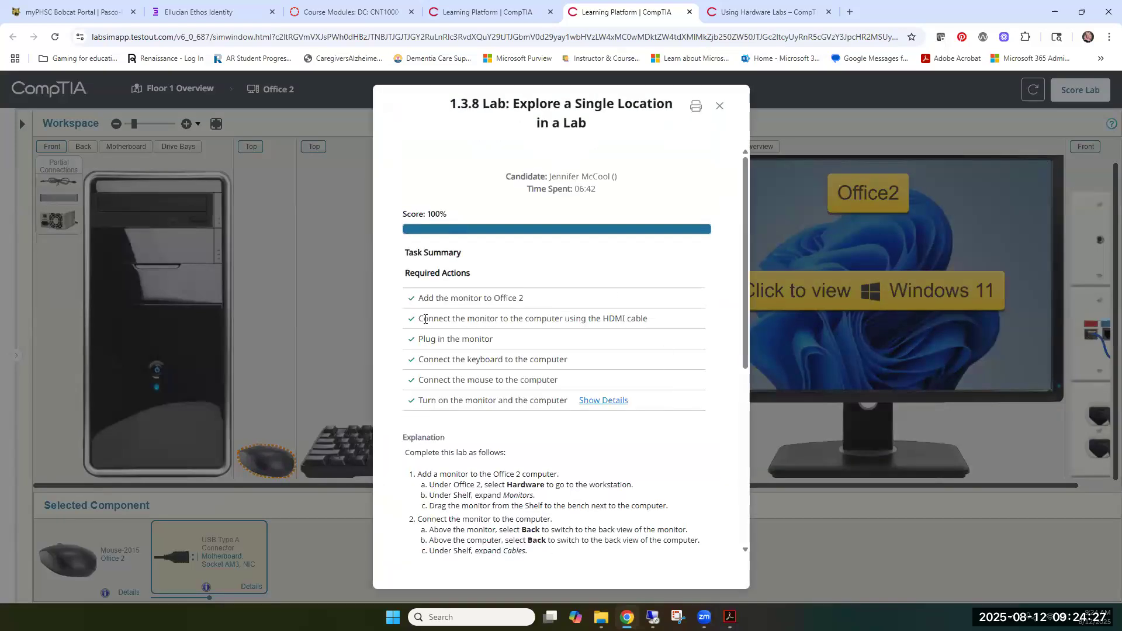
Review the required actions and explanation in the lab's score report and close the report
{"action": "scroll", "coordinate": [429, 318], "scroll_direction": "down", "scroll_amount": 6}
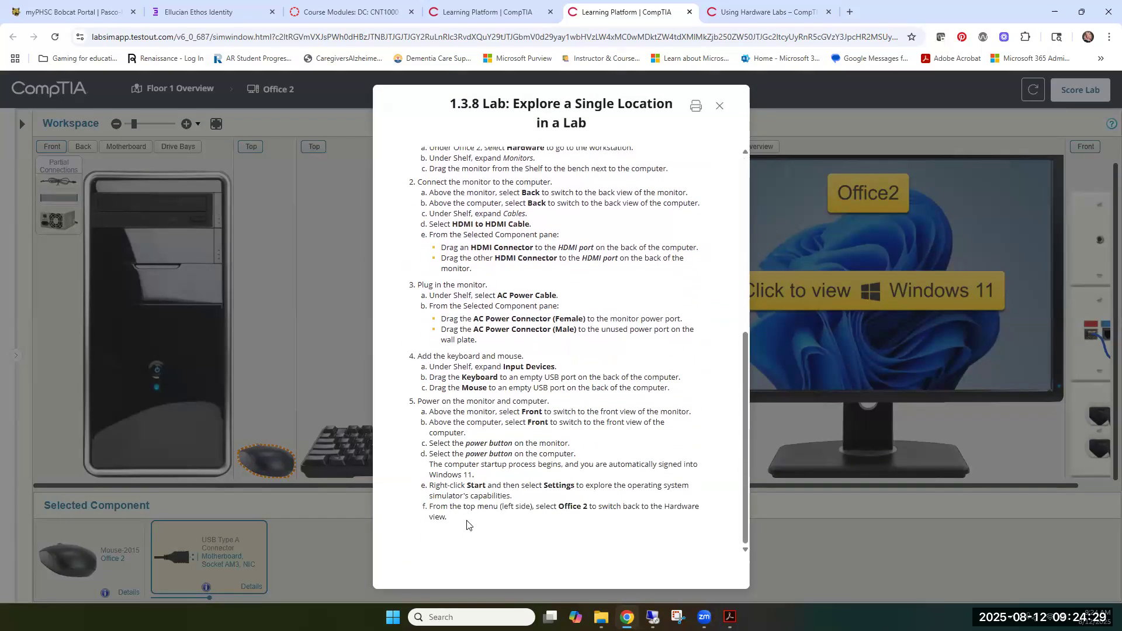
{"action": "scroll", "coordinate": [462, 496], "scroll_direction": "up", "scroll_amount": 6}
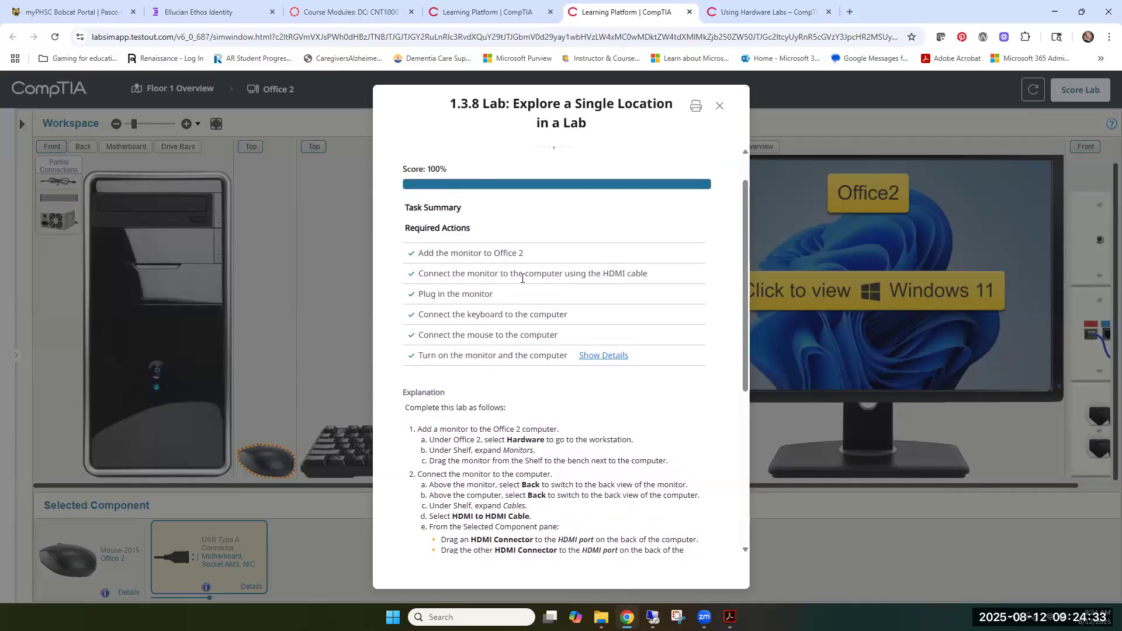
{"action": "scroll", "coordinate": [438, 435], "scroll_direction": "down", "scroll_amount": 4}
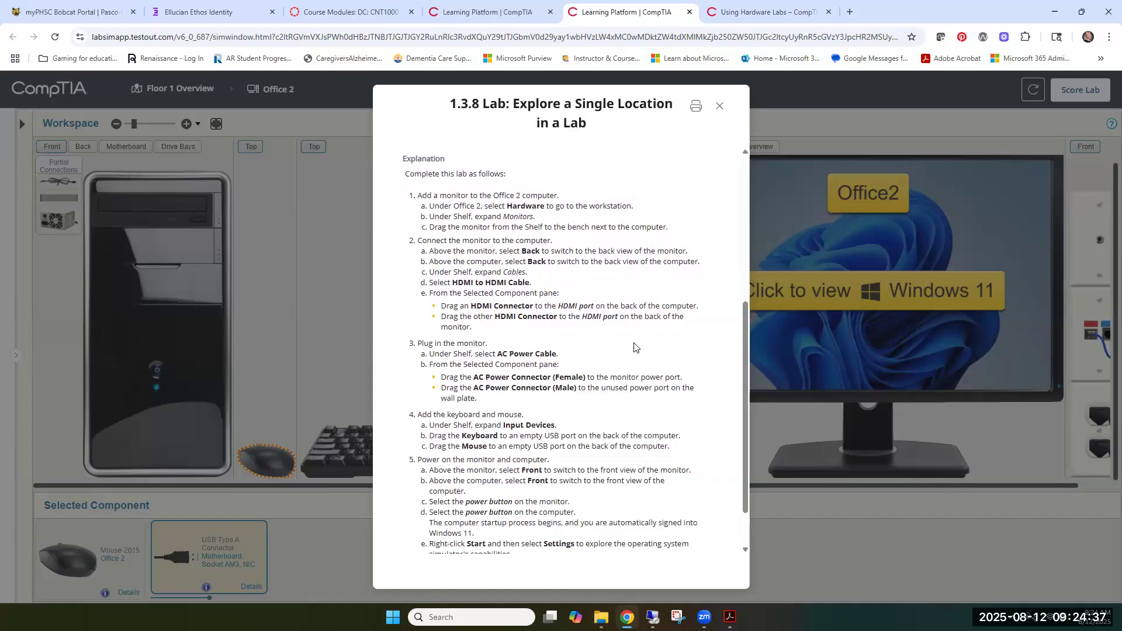
{"action": "left_click", "coordinate": [721, 111]}
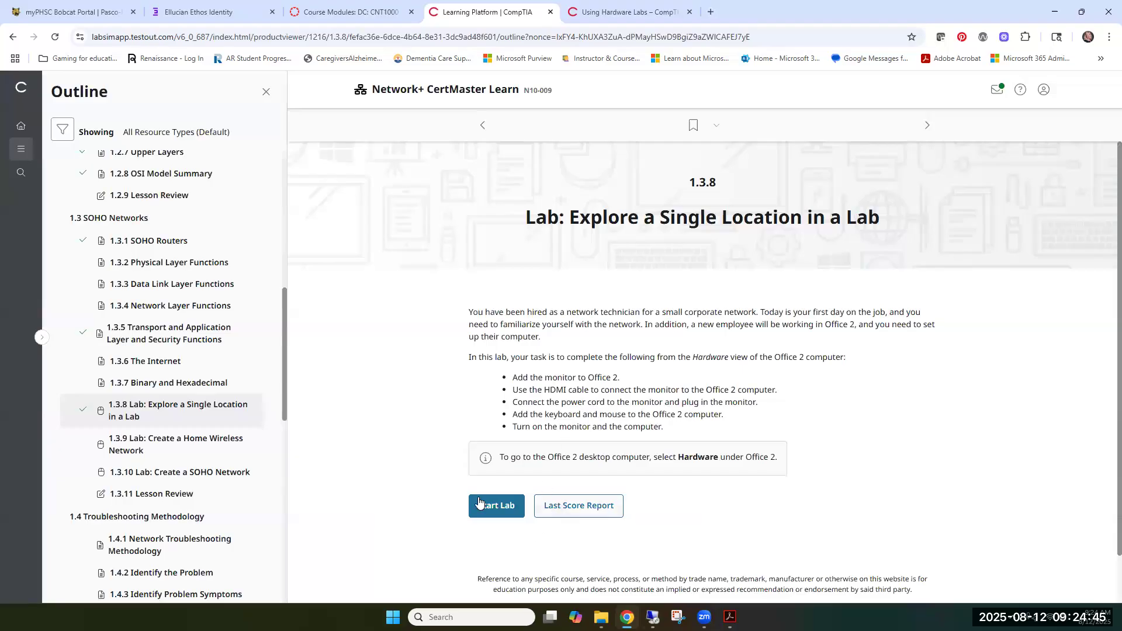